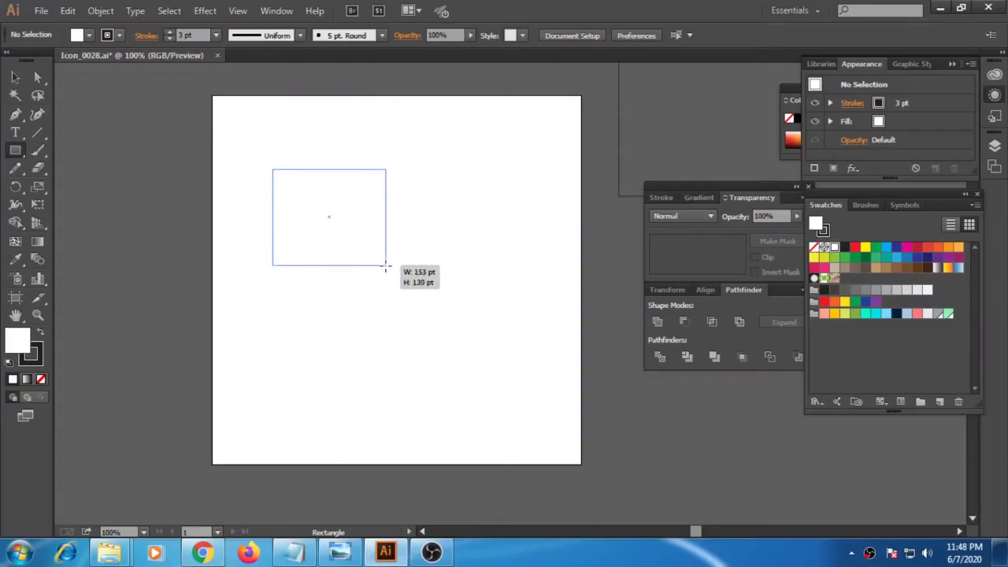
Draw the cargo box rectangle and a smaller cab rectangle beside it, adjusting the cab's height
left_click_drag(384, 265, 388, 270)
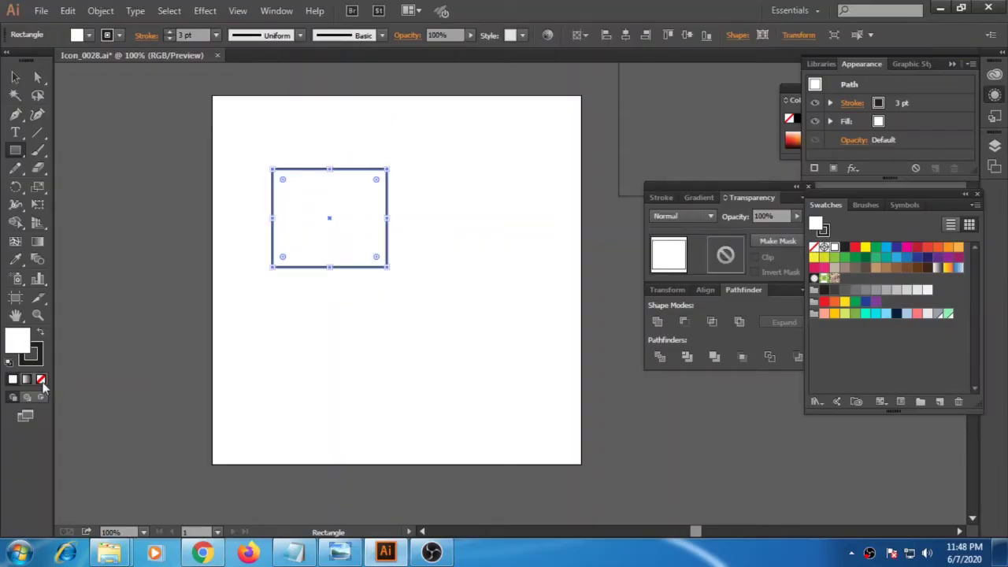
left_click_drag(386, 215, 451, 268)
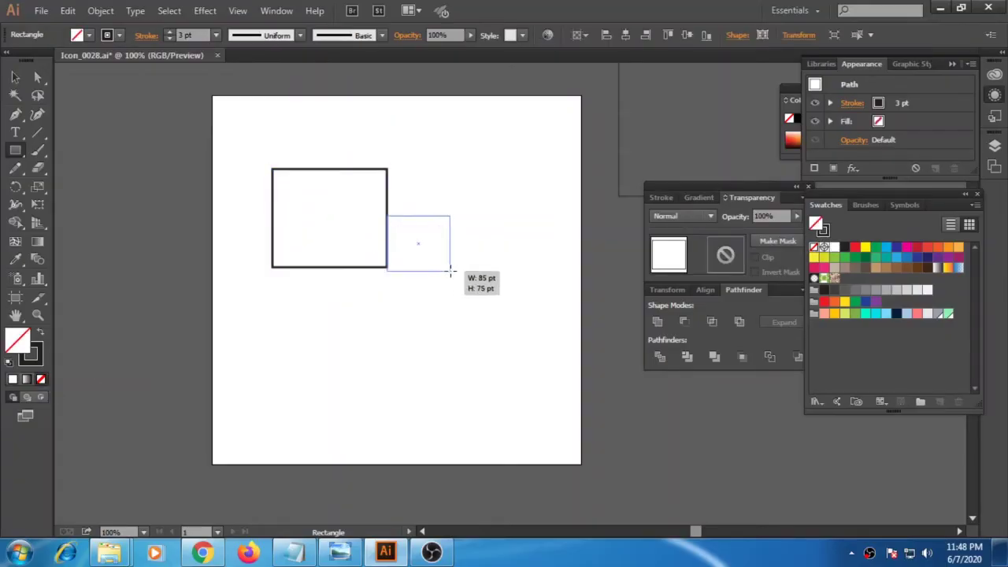
left_click(18, 78)
mouse_move(416, 216)
left_mouse_down()
mouse_move(418, 195)
mouse_move(418, 221)
left_mouse_up()
left_click(206, 256)
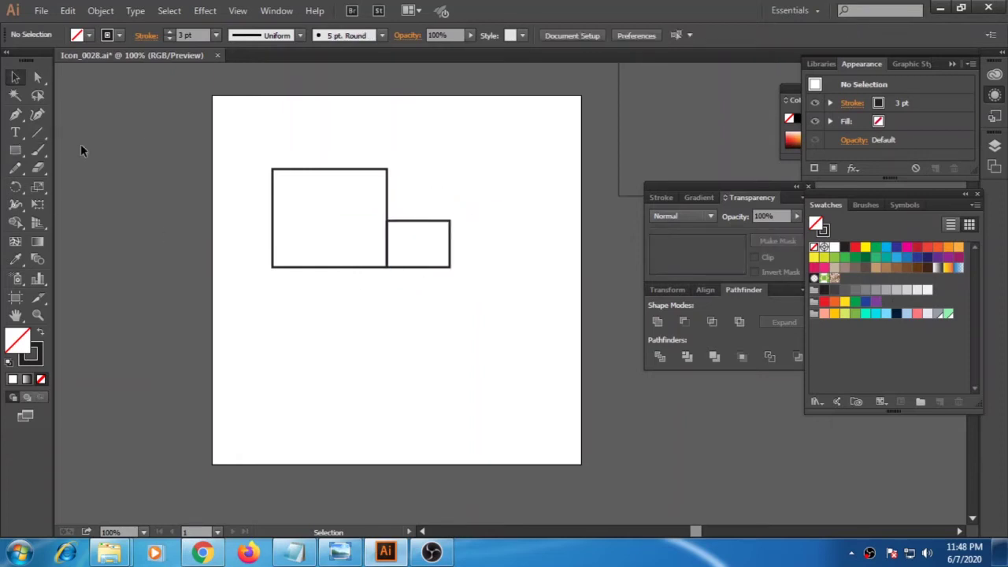
Add the slanted cab roof line with the Pen tool and a wheel circle below the truck
left_click_drag(387, 182, 403, 187)
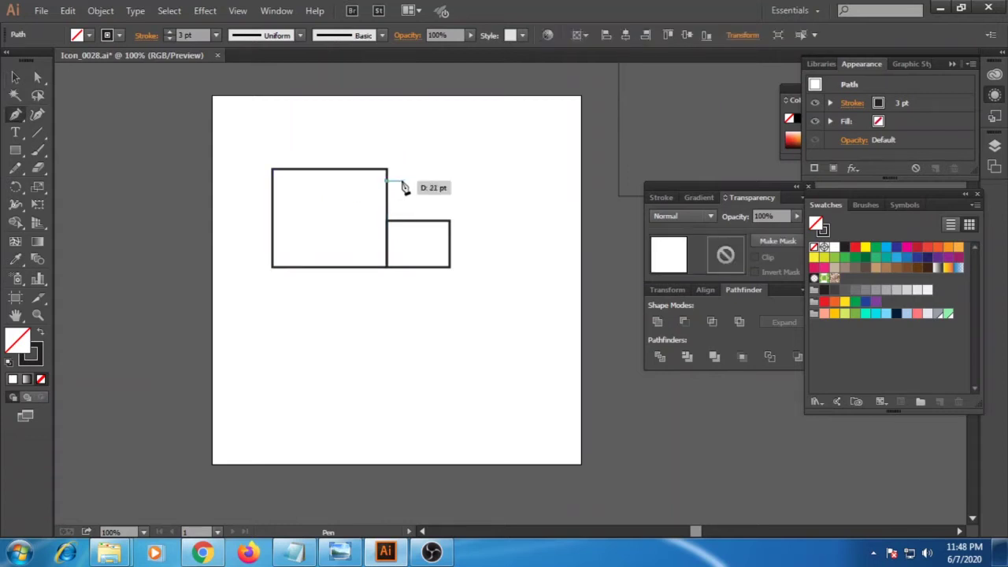
left_click(429, 182)
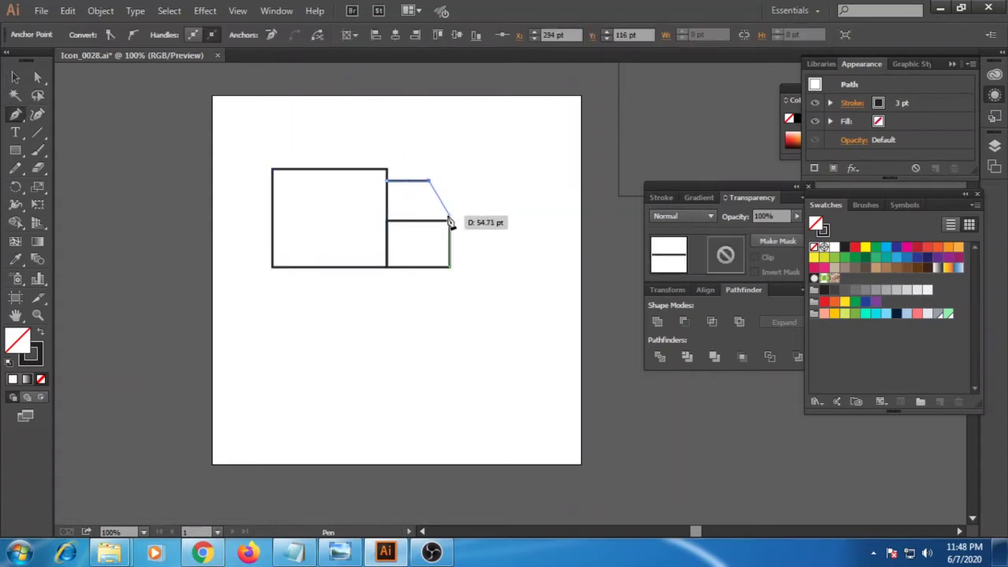
left_click(449, 220)
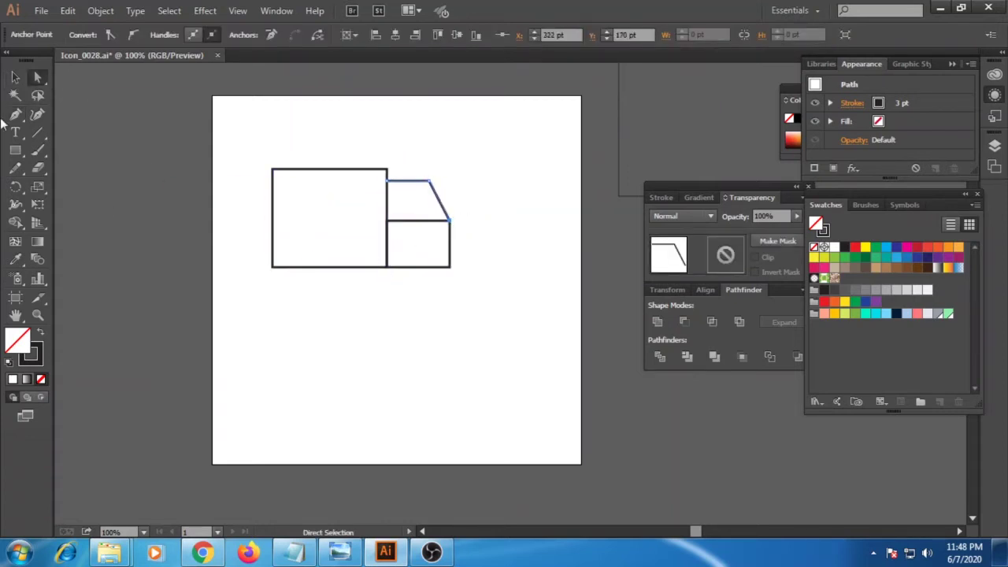
left_click_drag(15, 151, 96, 187)
left_click_drag(355, 303, 395, 346)
Add a smaller concentric circle to the wheel, group it, and place a copy under the truck
key("v")
left_click(426, 374)
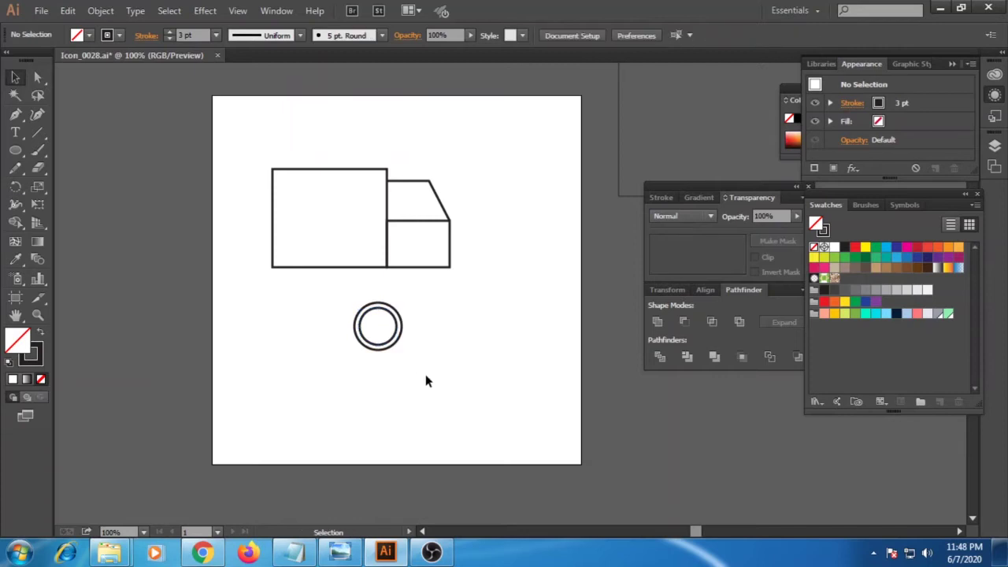
left_click(390, 347)
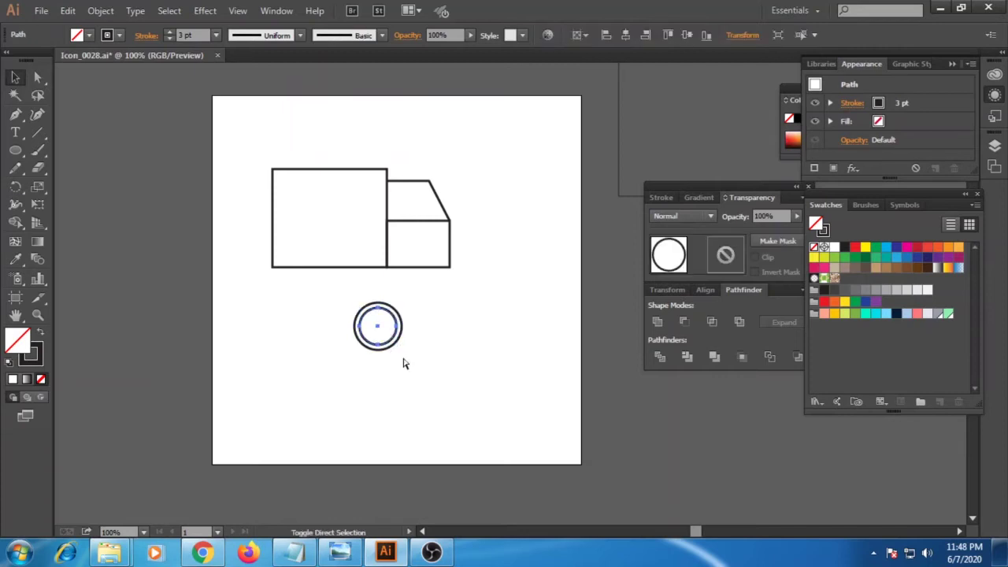
mouse_move(401, 350)
left_mouse_down()
mouse_move(388, 336)
mouse_move(338, 347)
left_mouse_up()
left_click(418, 386)
left_click(385, 335)
key("ctrl+g")
mouse_move(402, 356)
left_mouse_down()
mouse_move(323, 301)
mouse_move(334, 283)
mouse_move(434, 282)
left_mouse_up()
left_click(319, 322)
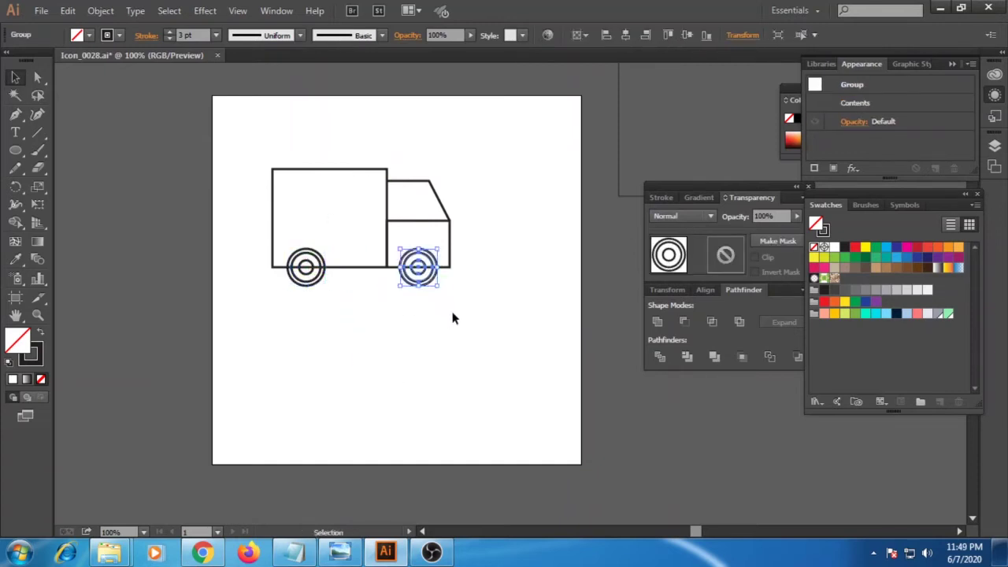
left_click(449, 312)
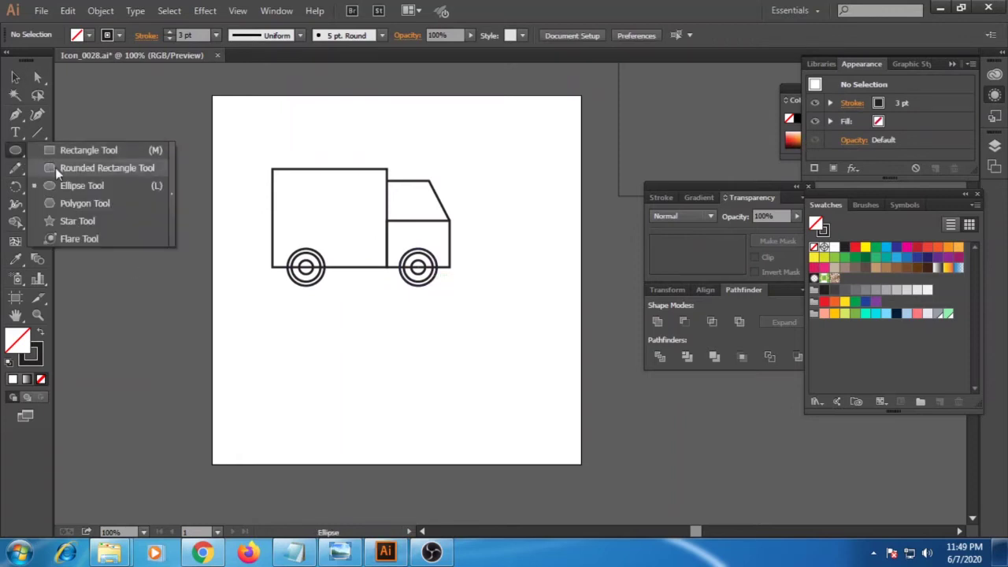
Draw an outer circle around the rear wheel and resize it to 50 pt
left_click_drag(19, 158, 56, 185)
left_click_drag(277, 241, 331, 293)
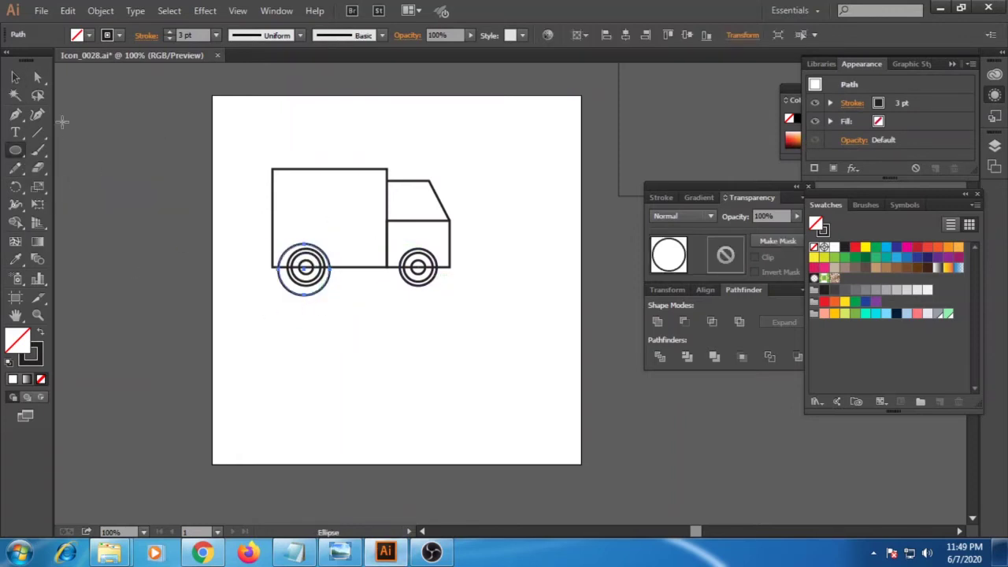
key("v")
left_click(236, 307)
key("ctrl+equal")
left_click_drag(318, 315, 428, 364)
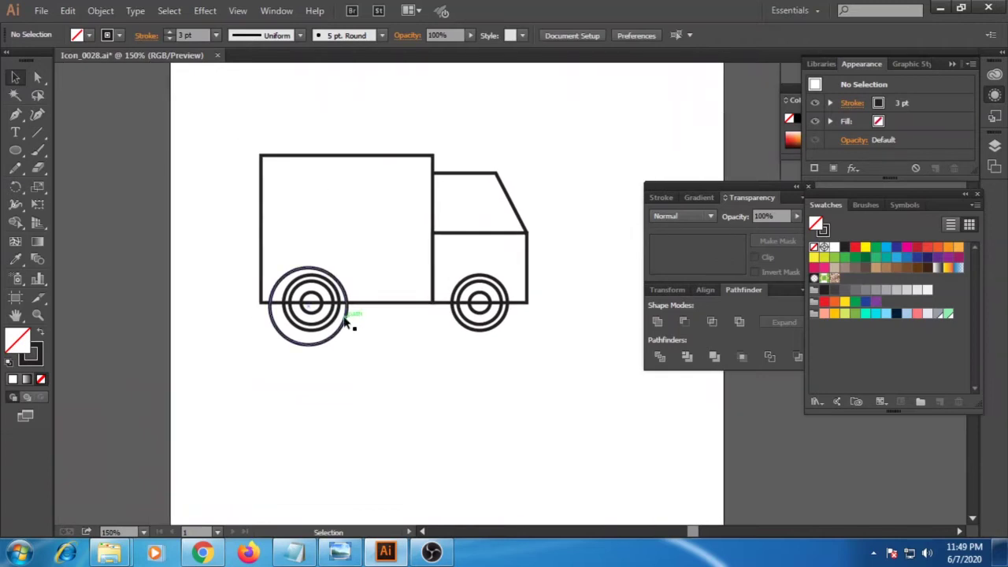
left_click(349, 316)
left_click(367, 350)
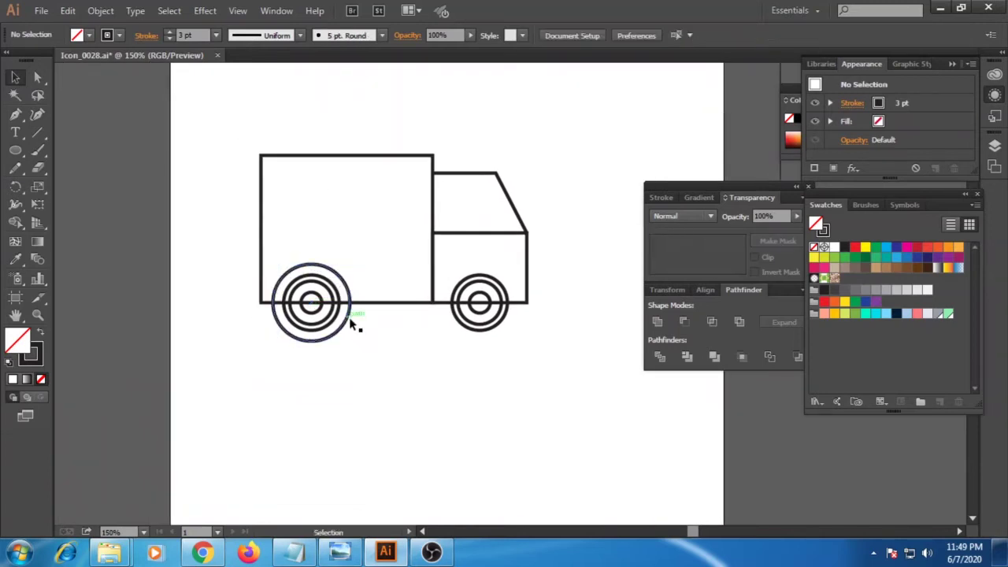
left_click(347, 319)
left_click_drag(351, 265, 344, 268)
left_click(367, 341)
Duplicate the outer circle onto the front wheel and nudge it into centre
left_click(355, 306)
left_click(349, 319)
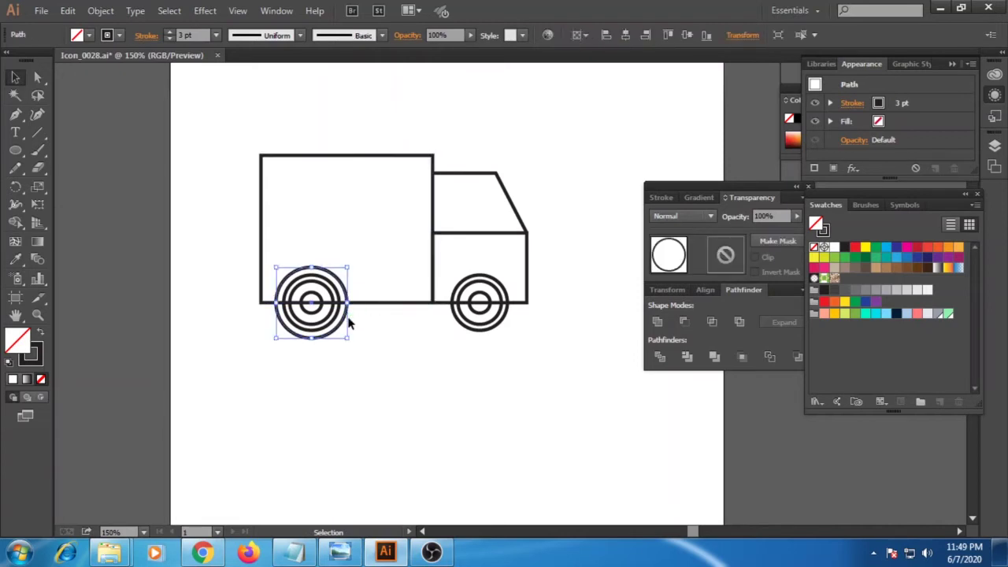
key("ctrl+d")
key("Right")
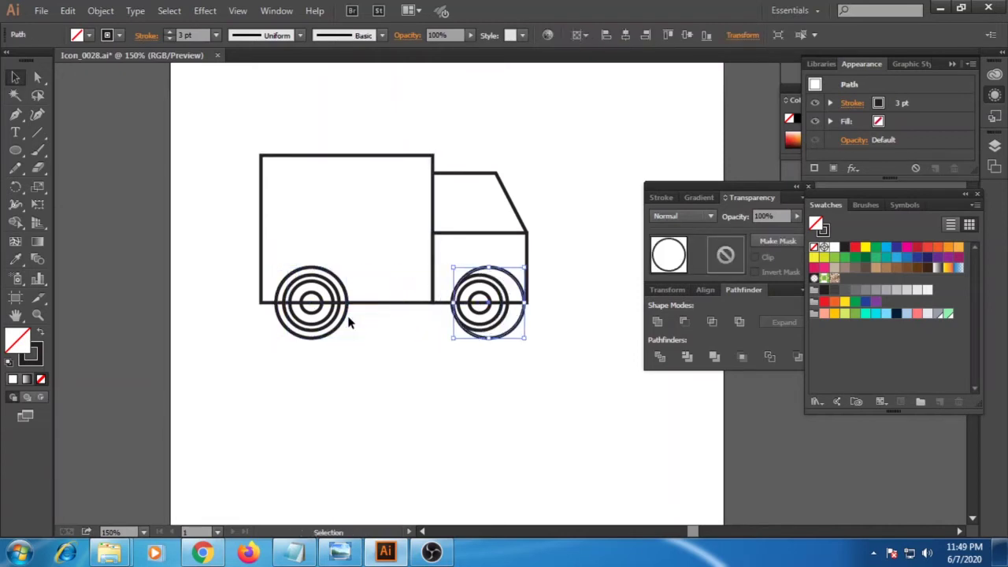
key("Right")
key("Right")
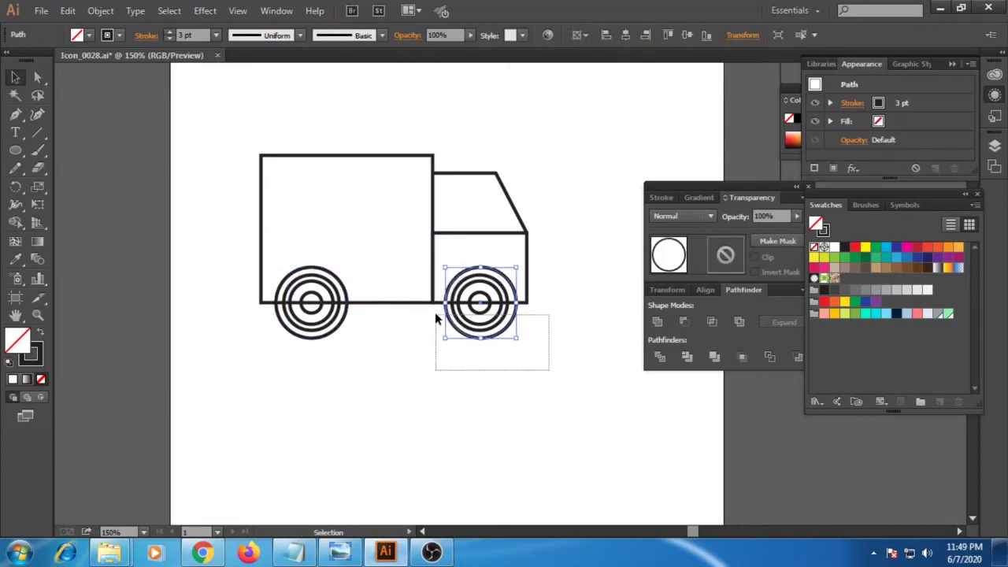
left_click_drag(437, 319, 441, 319)
key("Left")
key("Left")
key("Left")
left_click(516, 361)
Pathfinder-combine the front circle with the cab and the rear circle with the cargo box
left_click(514, 338)
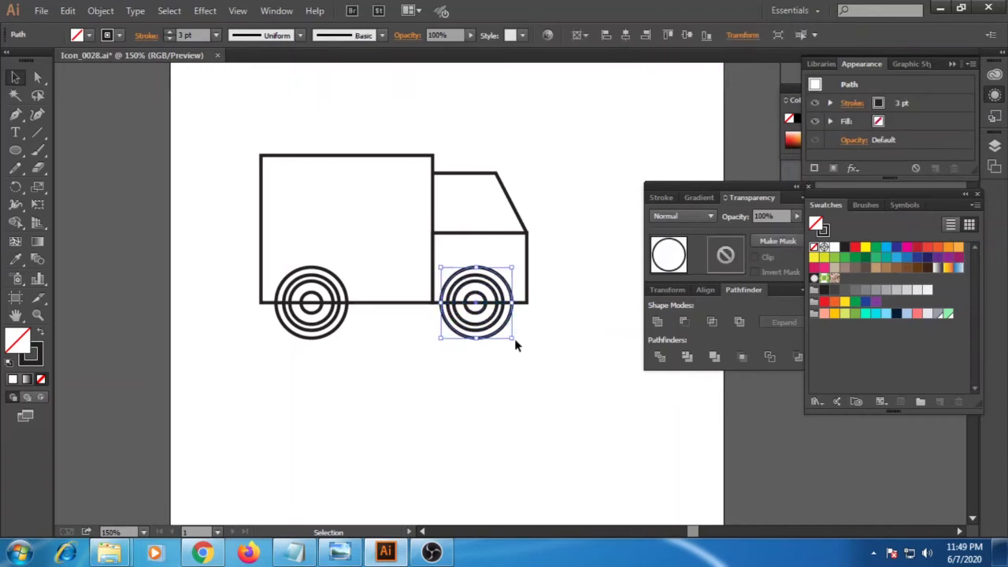
left_click(526, 308)
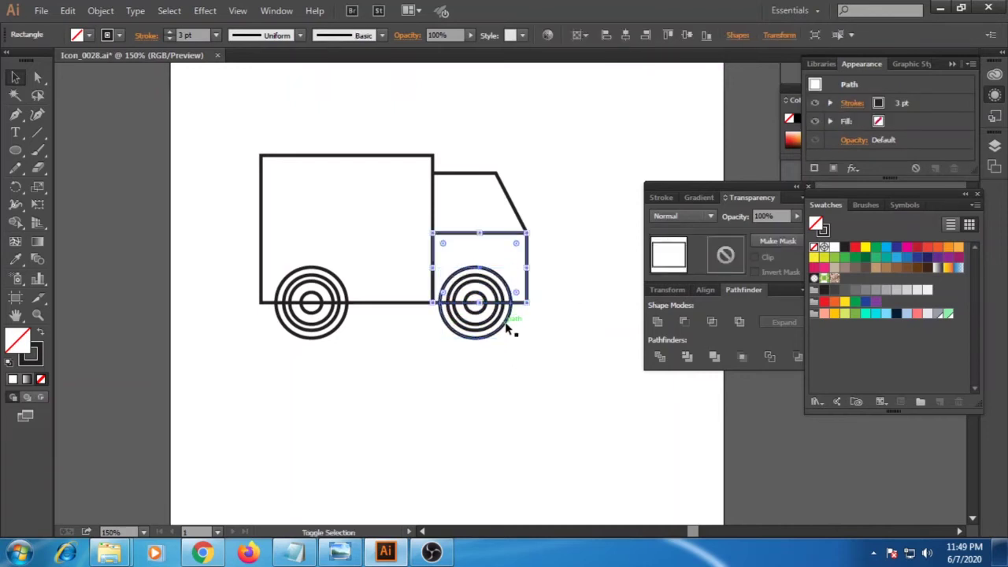
left_click(513, 385)
left_click(351, 319)
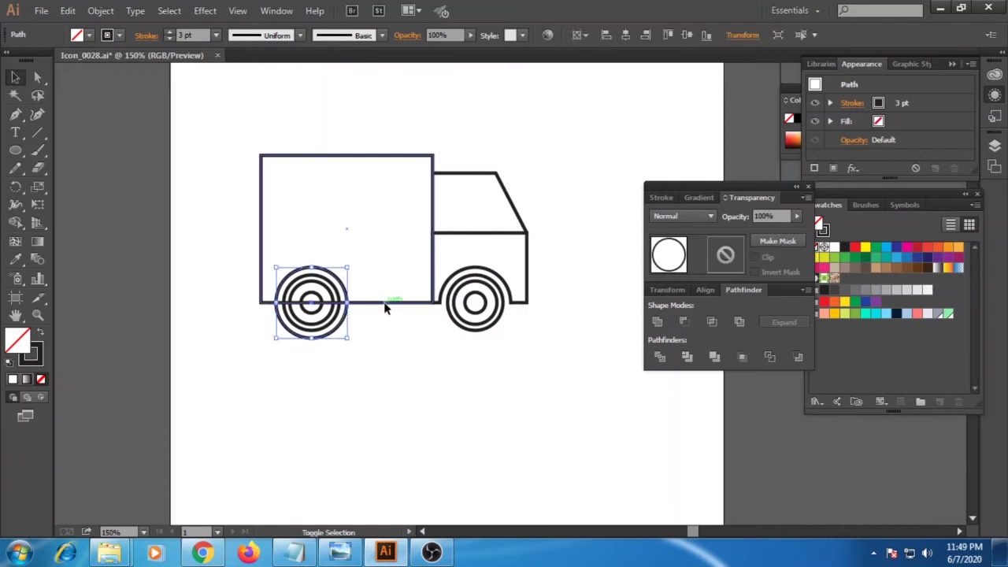
left_click(386, 303, "shift")
left_click(683, 322)
left_click(439, 342)
left_click_drag(428, 325, 440, 386)
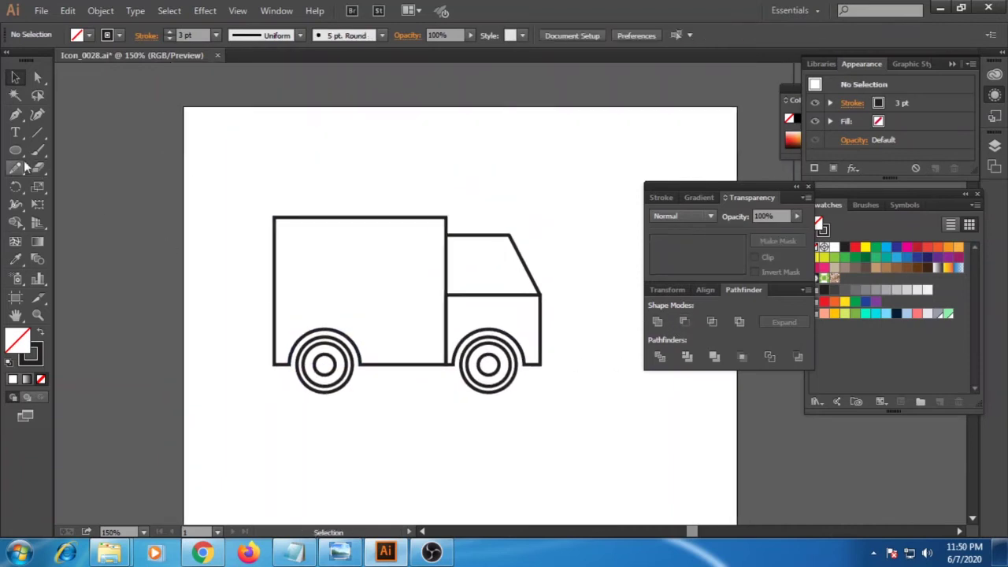
Draw a tall narrow bar and a crosswise copy, uniting them into a plus-shaped cross
left_click_drag(15, 149, 47, 154)
left_click_drag(651, 249, 505, 213)
left_click_drag(458, 190, 490, 311)
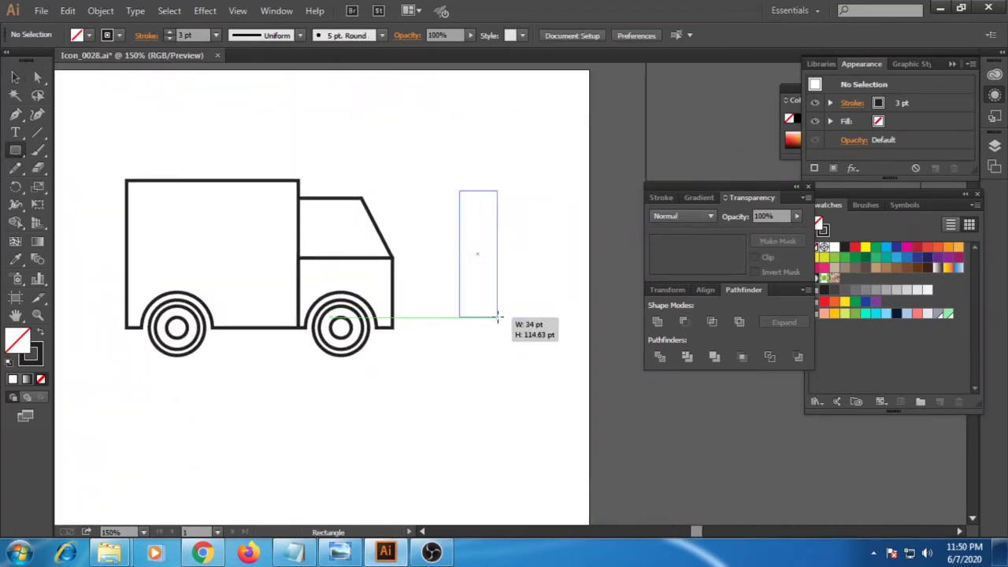
key("v")
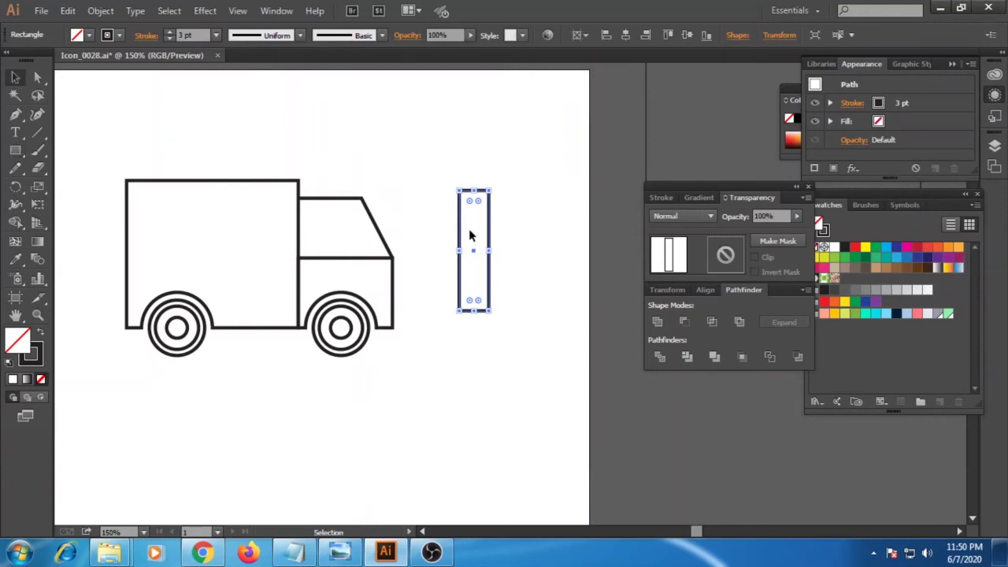
left_click_drag(493, 313, 537, 232)
left_click(473, 205, "shift")
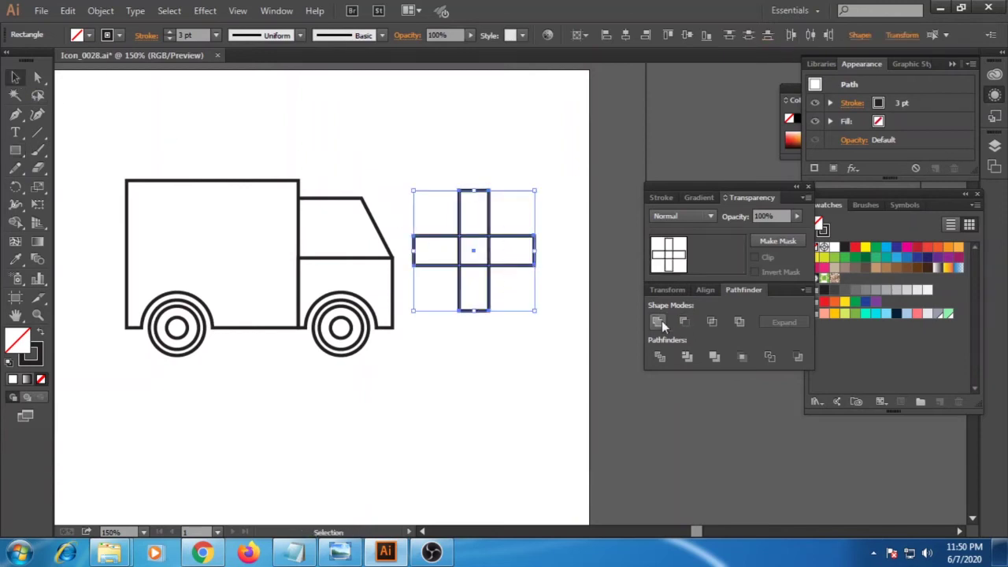
left_click(658, 321)
Shrink the cross onto the cargo box and draw a small circle above the truck
mouse_move(536, 310)
left_mouse_down()
mouse_move(506, 282)
mouse_move(236, 262)
left_mouse_up()
left_click(498, 266)
left_click_drag(439, 305, 476, 304)
left_click_drag(15, 150, 79, 181)
left_click_drag(478, 144, 510, 175)
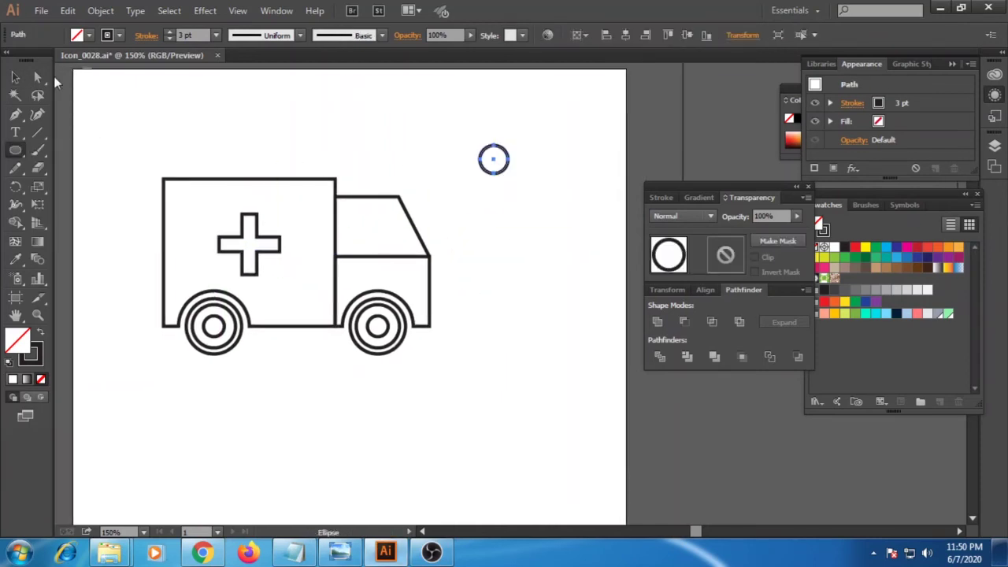
Turn the small circle into a straight-sided arch and move it onto the cab roof
left_click(493, 169)
key("Delete")
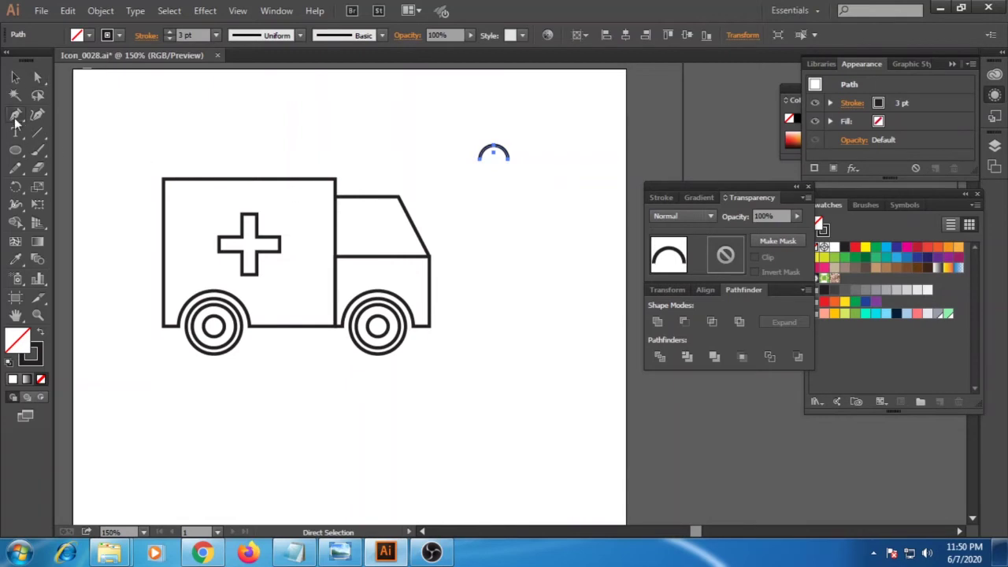
left_click(480, 161)
left_click(480, 179)
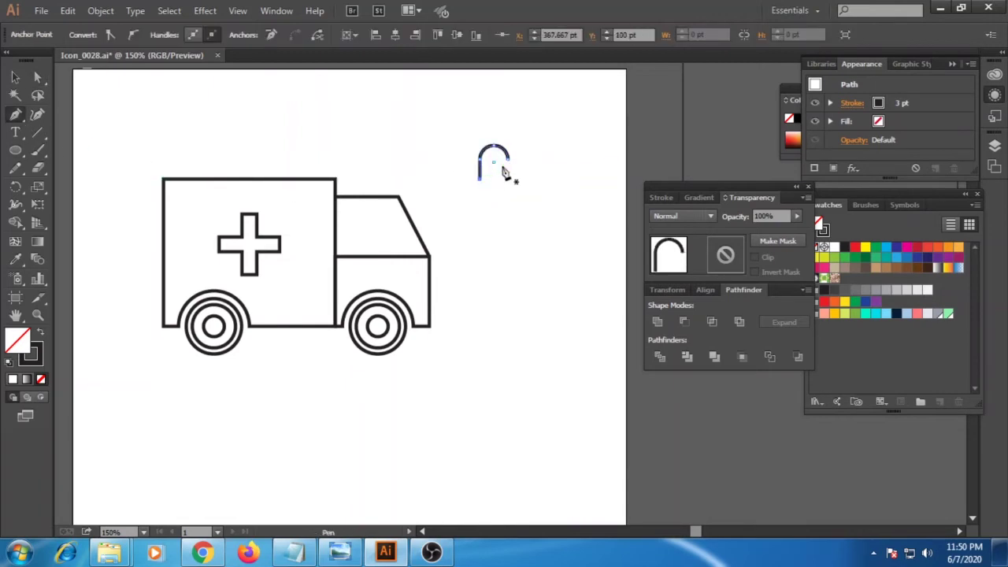
left_click(508, 162)
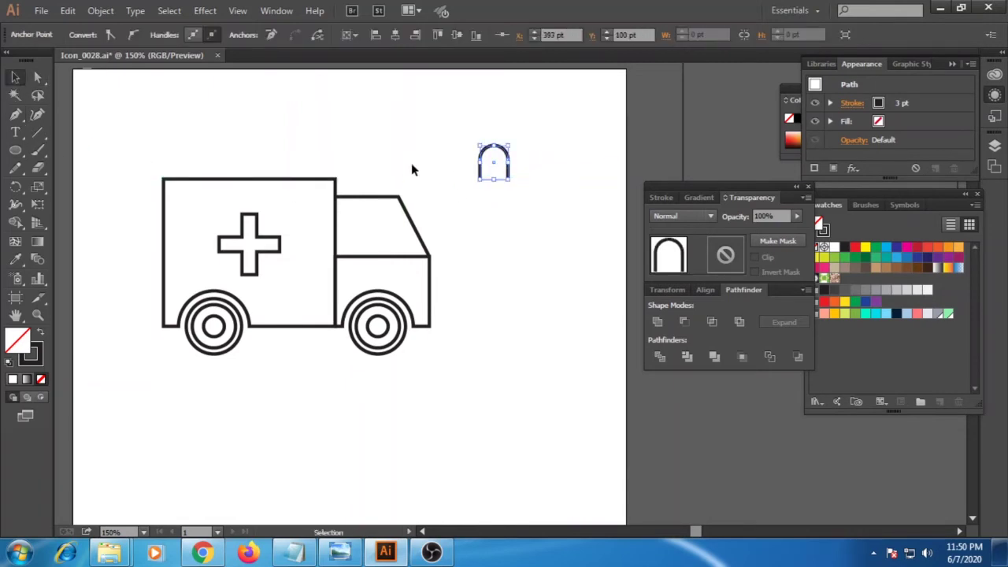
key("ctrl+shift+a")
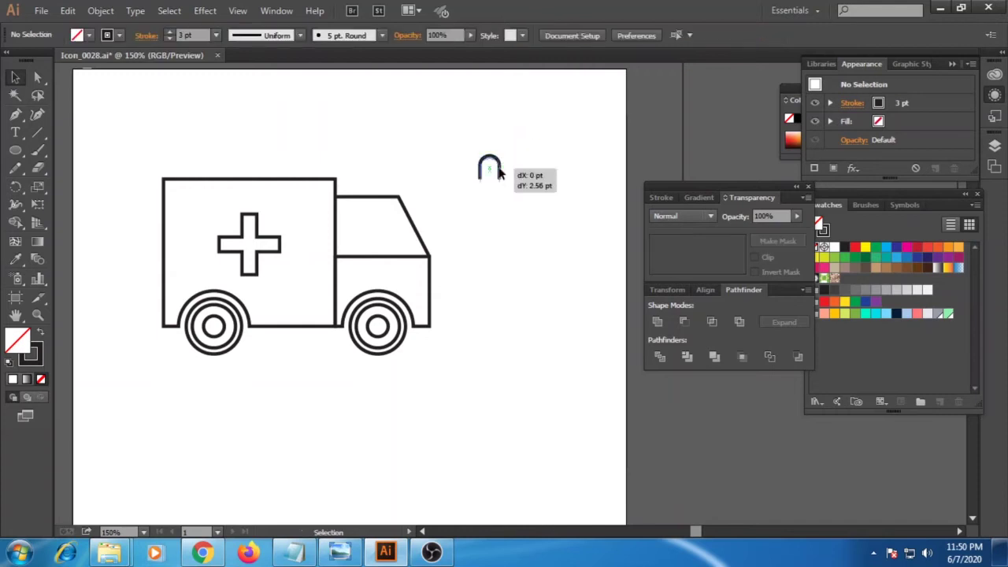
left_click_drag(504, 169, 377, 187)
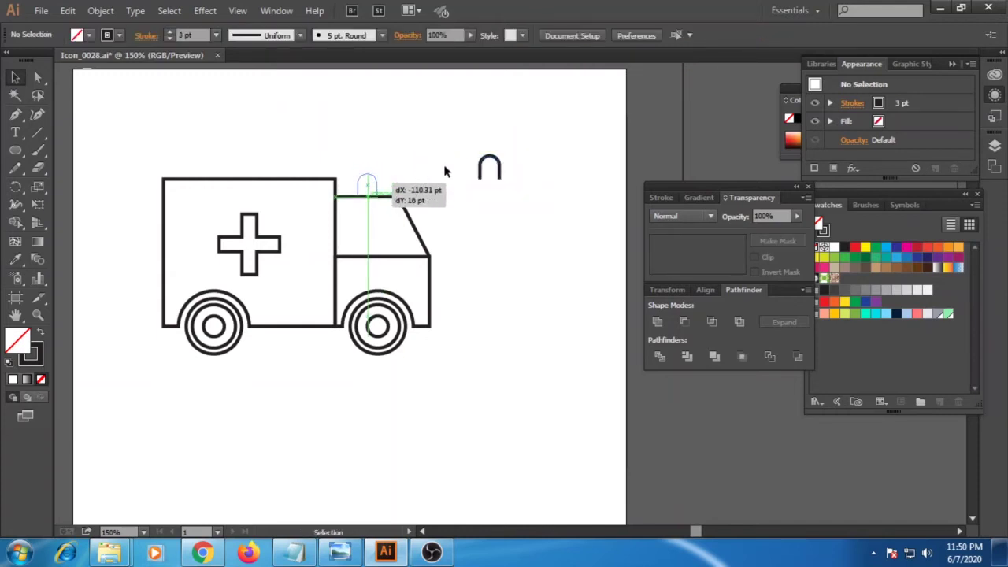
left_click_drag(445, 220, 474, 237)
Draw a short vertical siren ray and position it above the dome
key("p")
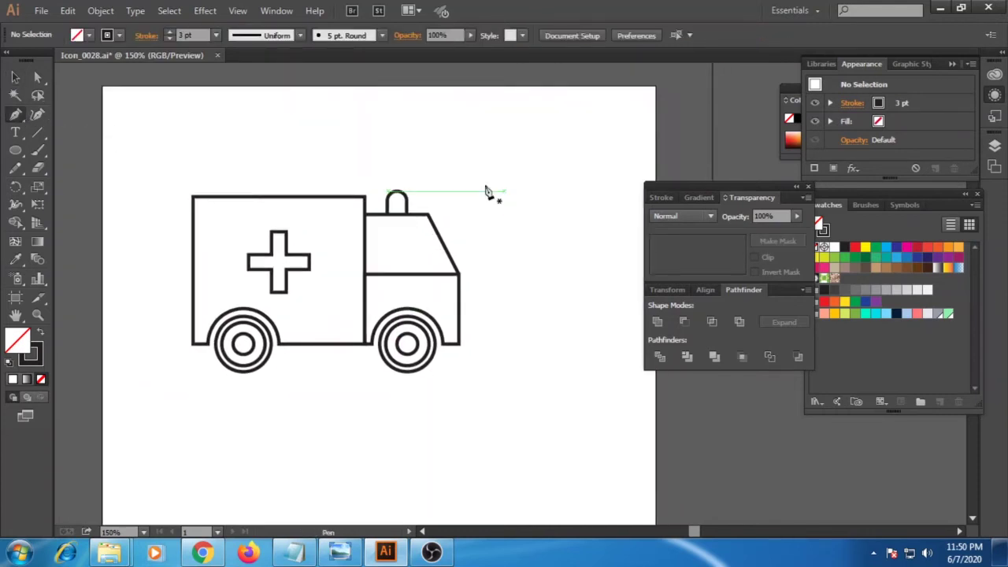
left_click(520, 177)
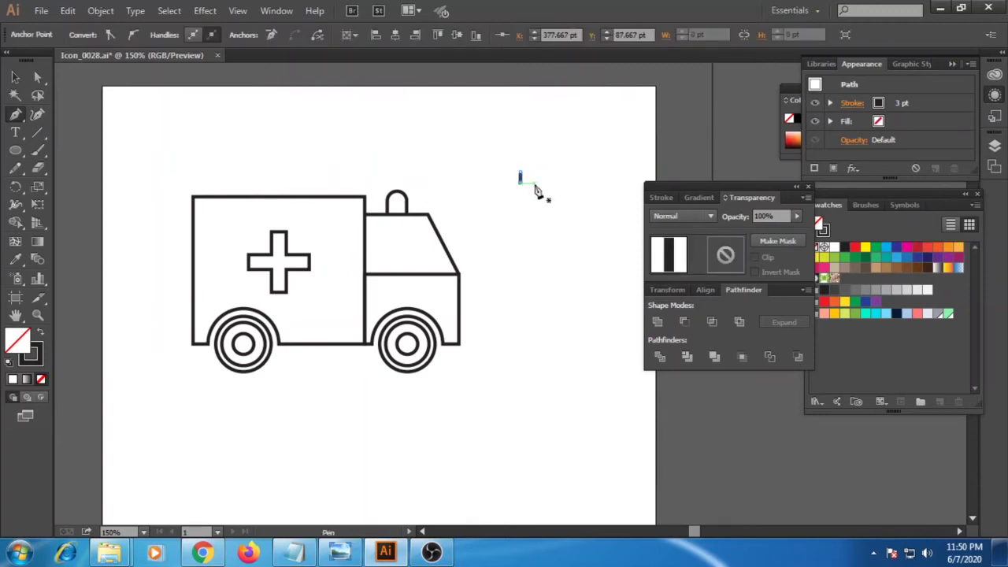
left_click(12, 77)
left_click(560, 221)
key("ctrl+equal")
key("ctrl+equal")
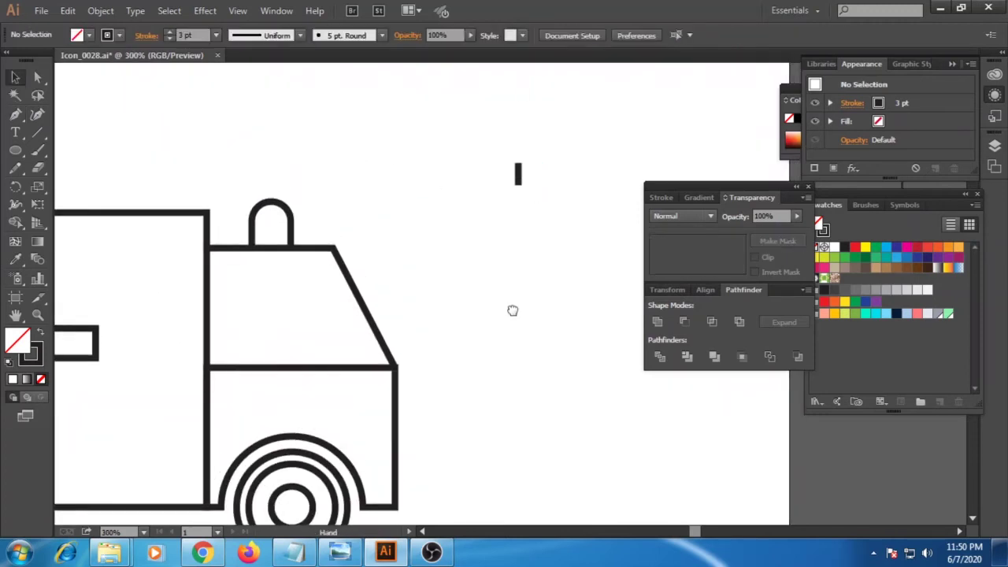
mouse_move(519, 191)
left_mouse_down()
mouse_move(272, 197)
mouse_move(315, 207)
left_mouse_up()
Add a tilted ray copy and a reflected copy for the third ray
left_click(307, 208)
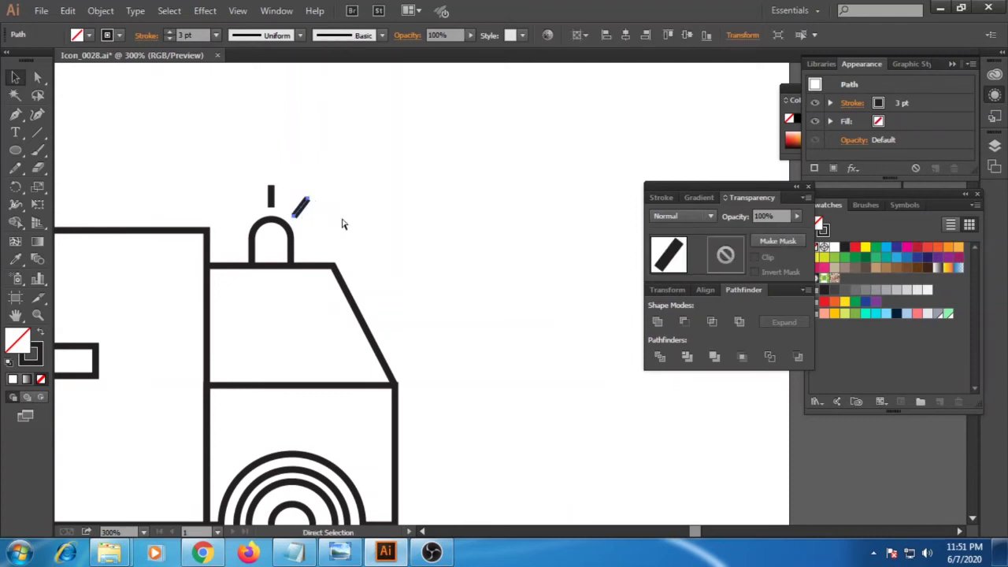
right_click(304, 205)
left_click(150, 461)
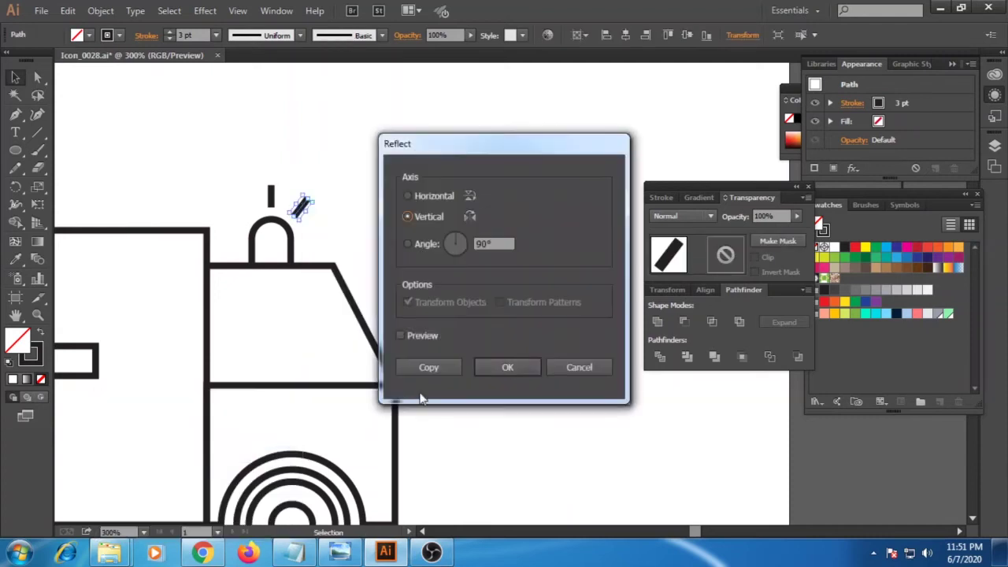
left_click(506, 362)
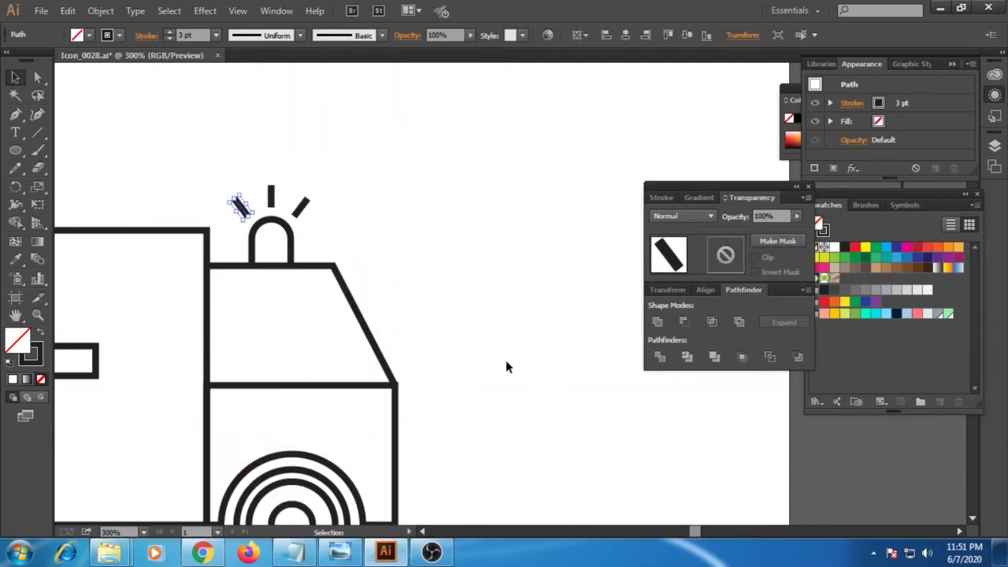
left_click(506, 360)
key("ctrl+minus")
key("ctrl+minus")
Set Round Cap on the strokes of the entire ambulance
left_click_drag(519, 423, 139, 180)
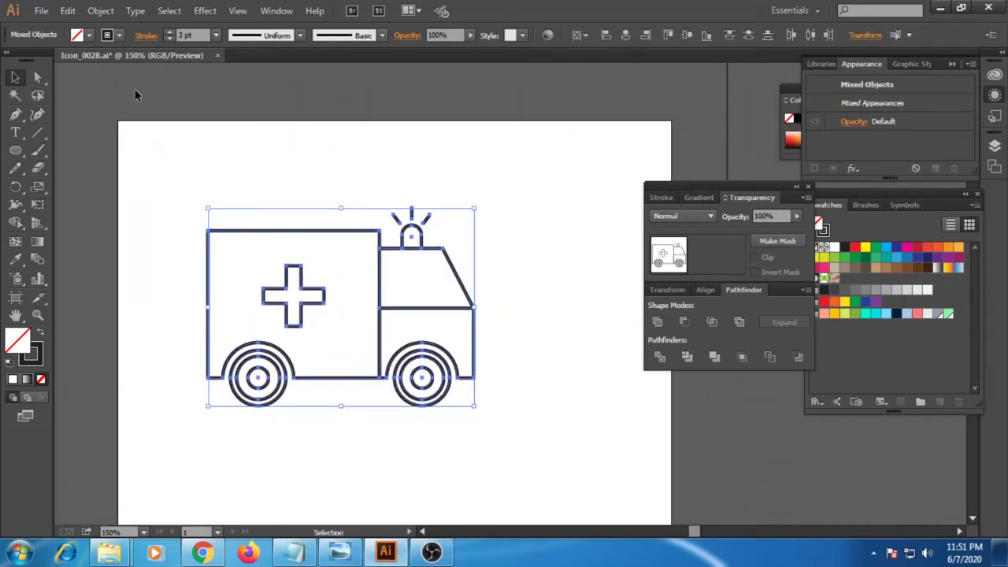
left_click(146, 35)
left_click(76, 72)
left_click(473, 195)
left_click_drag(468, 194, 534, 169)
left_click(37, 78)
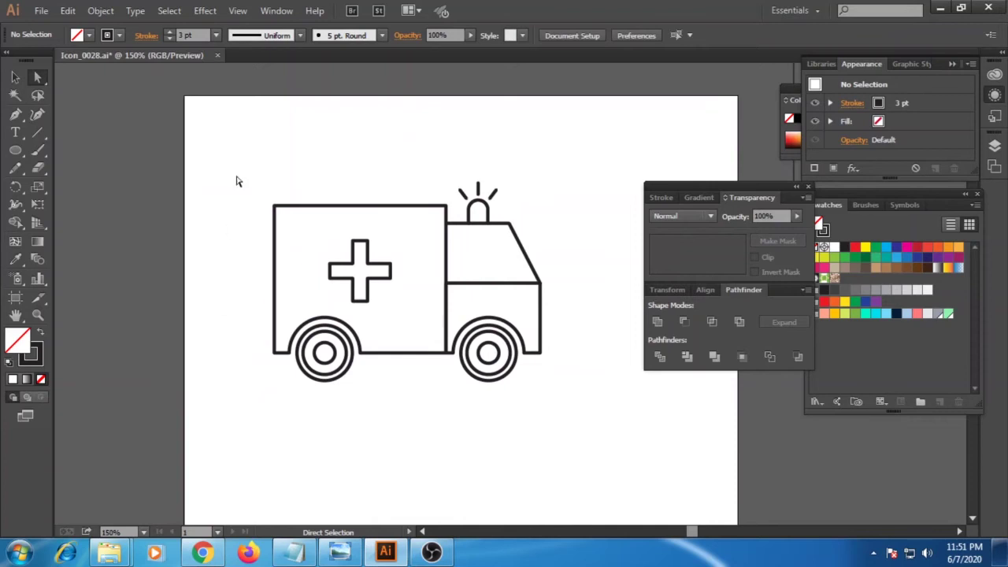
Extend the body box's left edge leftward and the cab's front edge rightward
left_click_drag(236, 181, 281, 362)
key("shift+Left")
left_click(508, 408)
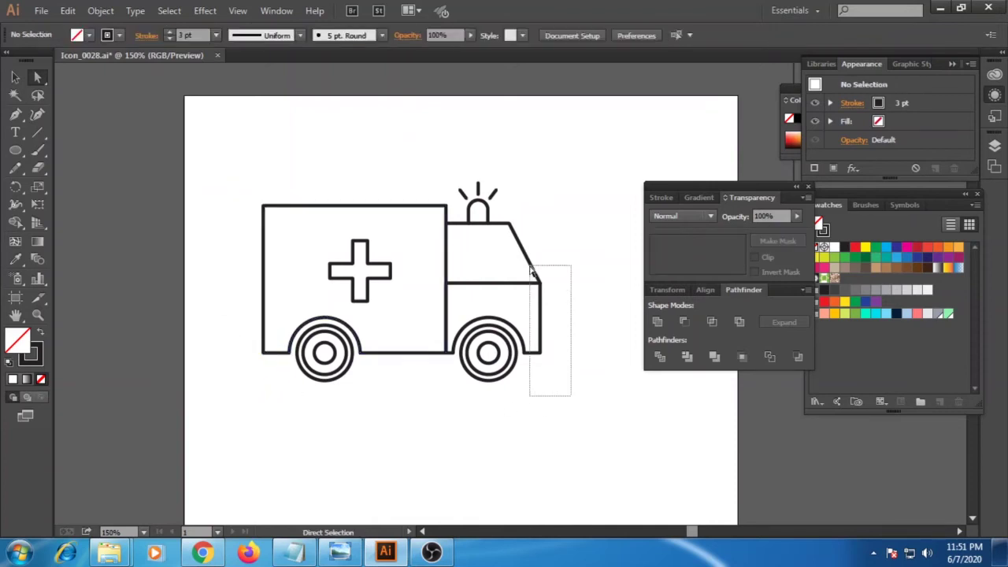
left_click_drag(532, 272, 531, 289)
key("shift+Right")
Round all corners of the body box and the cab's top-right corner with live corners
left_click_drag(551, 349, 256, 349)
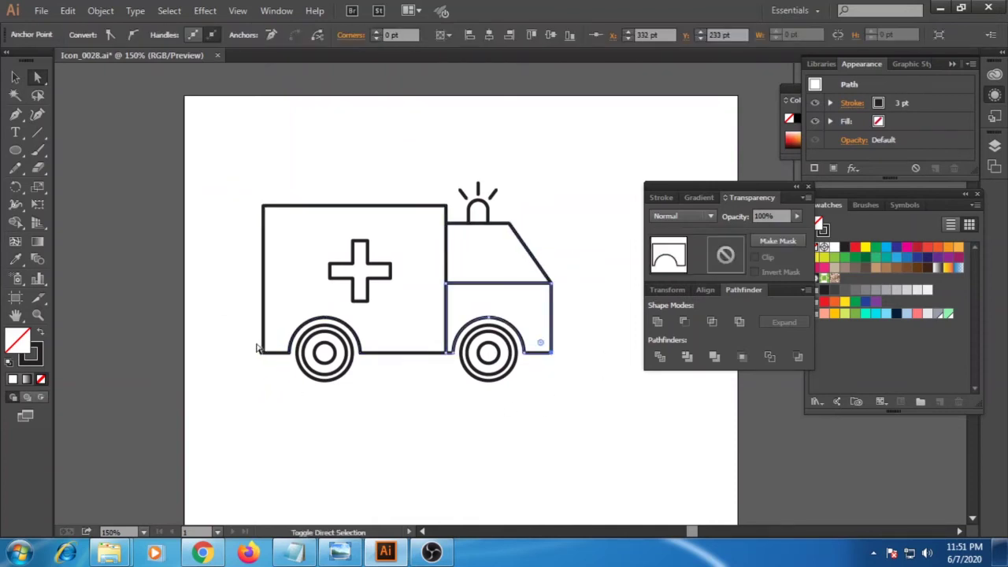
left_click(261, 352)
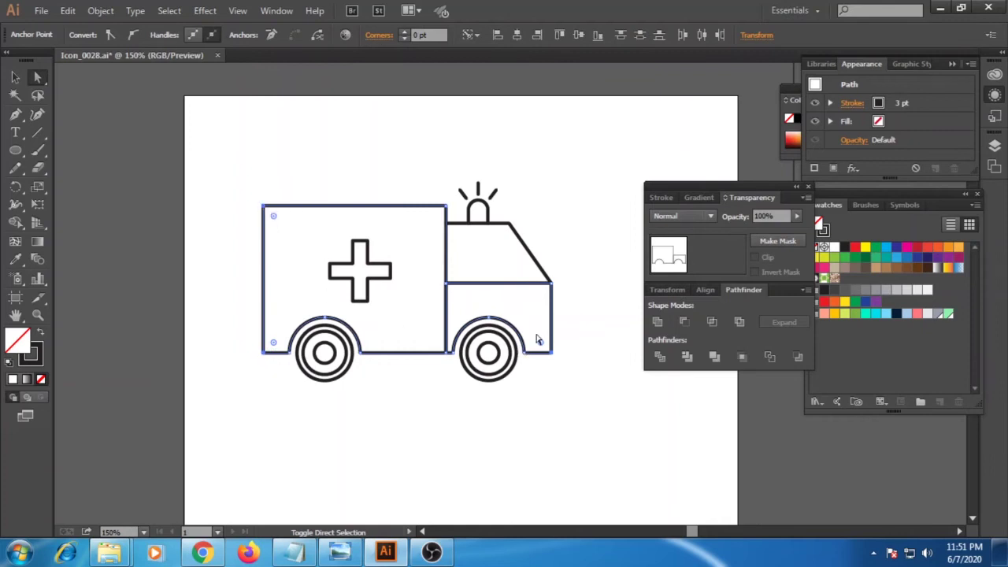
left_click_drag(541, 348, 538, 345)
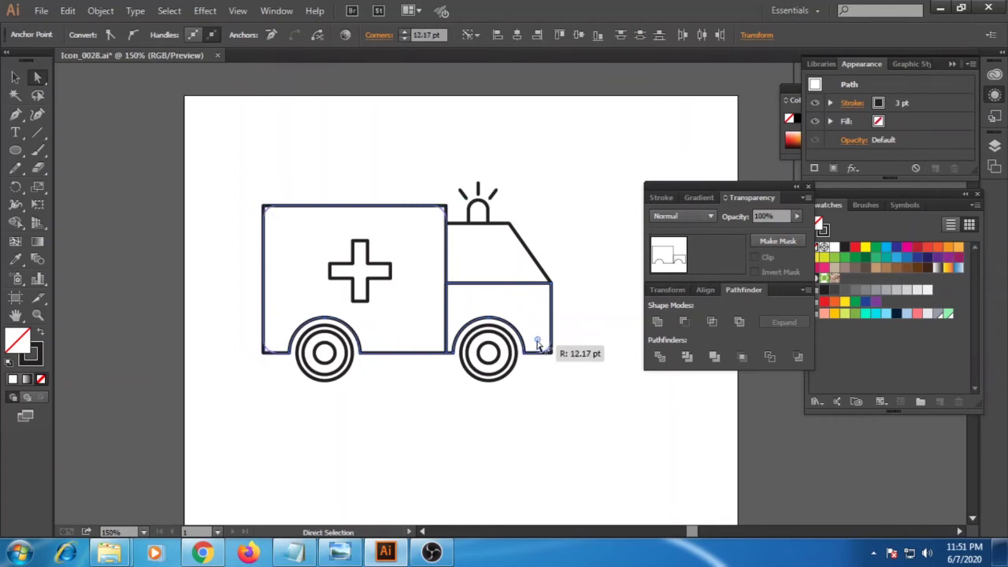
left_click(580, 360)
left_click(510, 225)
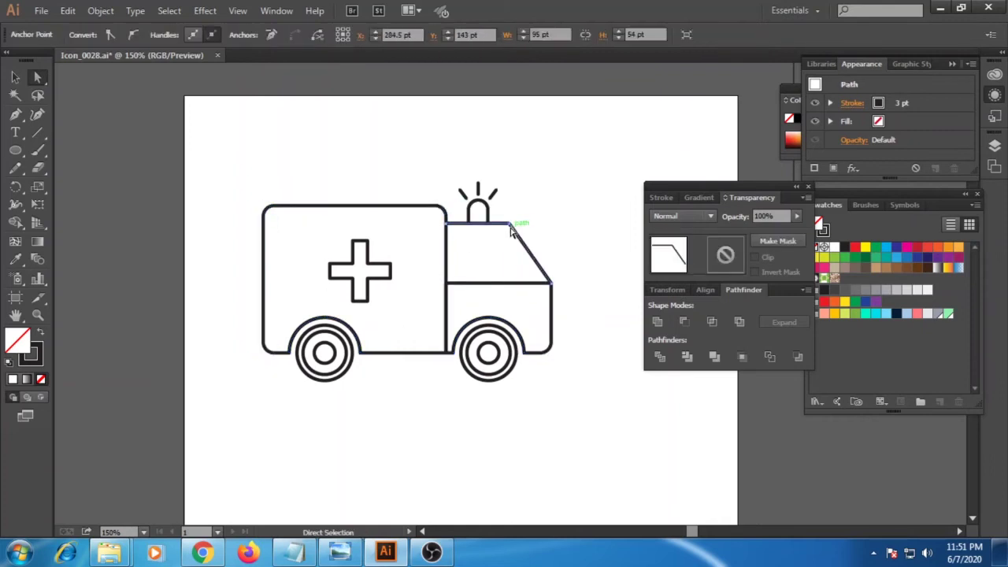
left_click_drag(505, 234, 540, 241)
left_click(501, 384)
left_click_drag(501, 384, 505, 361)
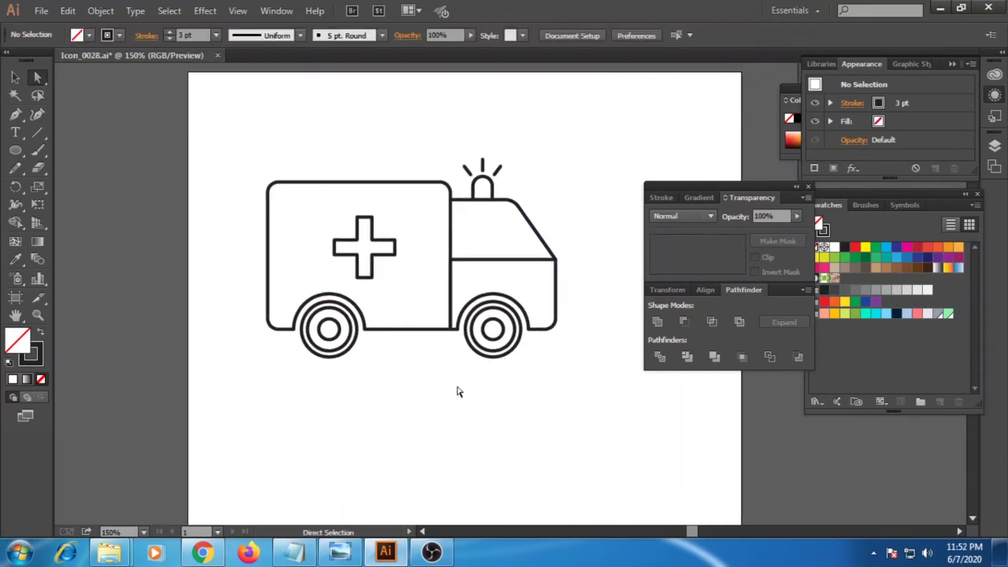
left_click(411, 329)
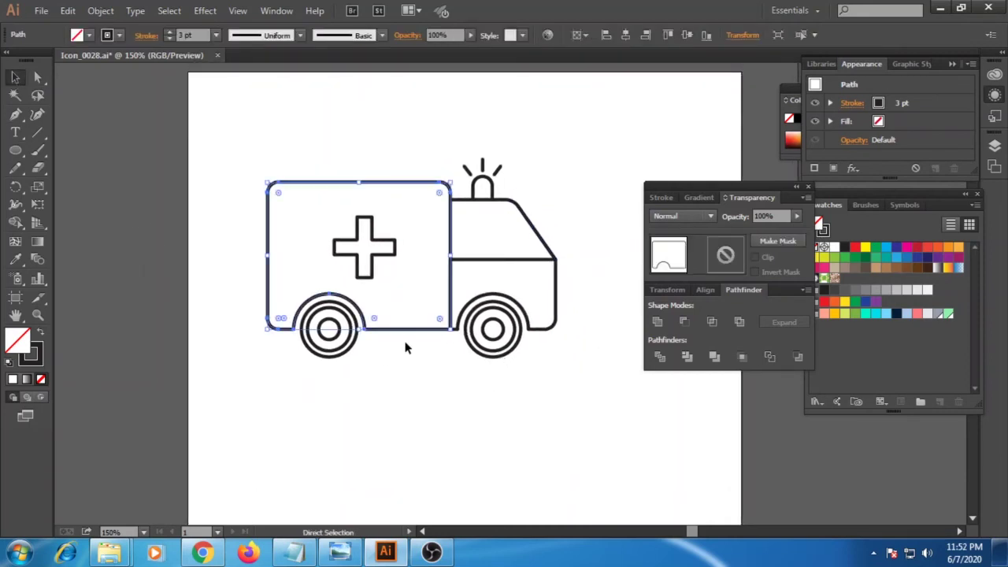
Fill the rear box cyan with no stroke and pull its top edge inside the outline
left_click(875, 313)
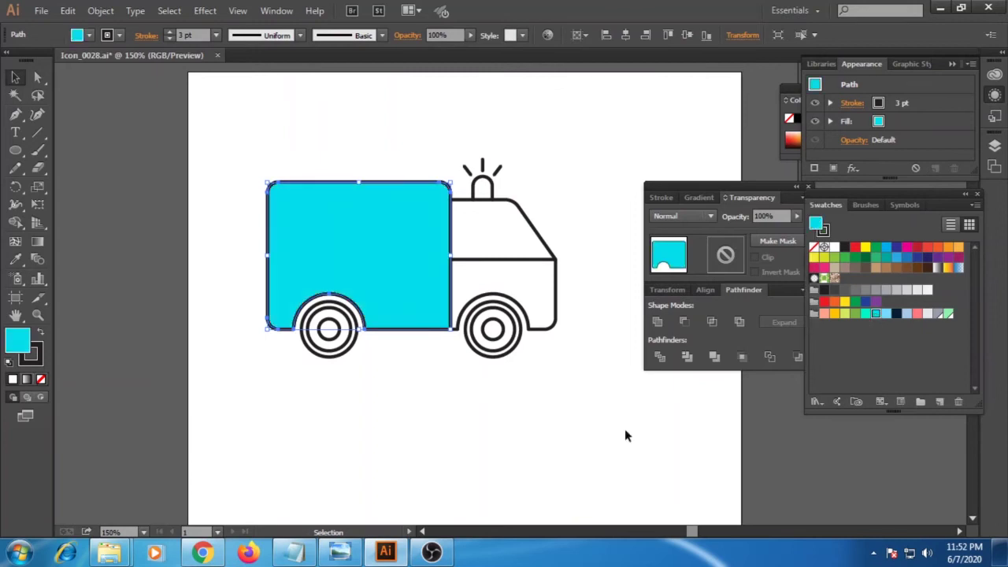
left_click(41, 356)
left_click(41, 379)
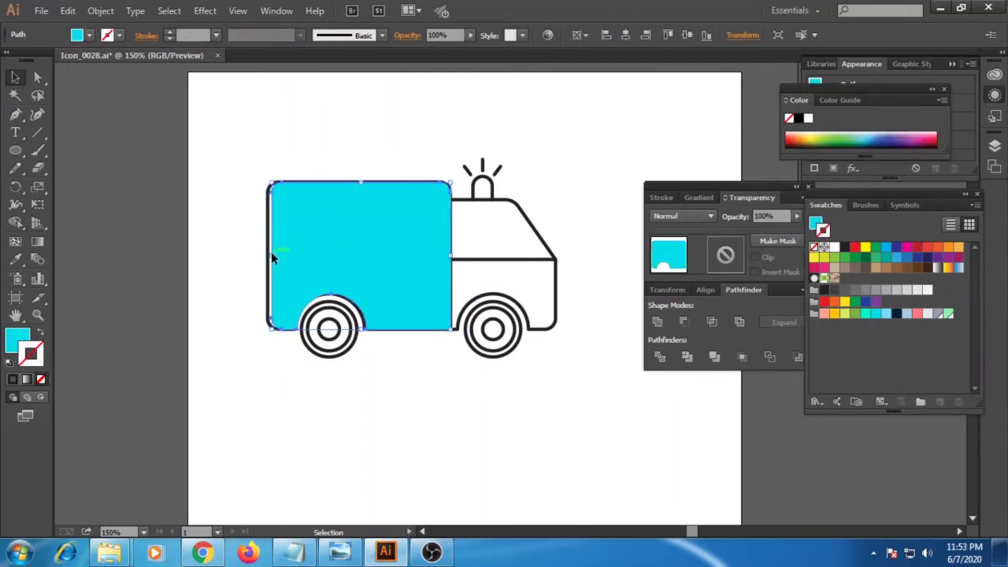
key("ctrl+plus")
key("ctrl+plus")
left_click_drag(299, 101, 307, 110)
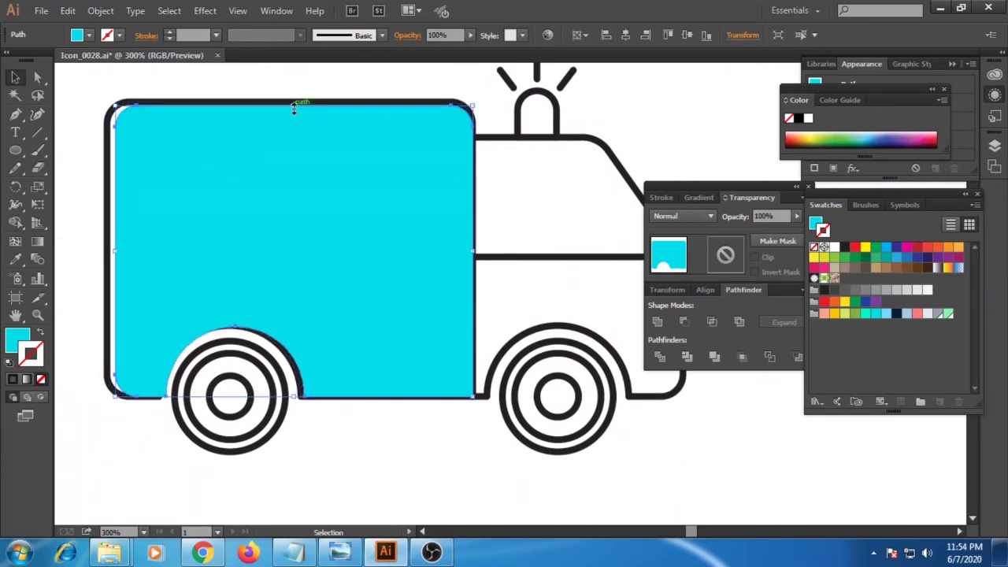
scroll(370, 221, "down", 2)
scroll(370, 220, "right", 3)
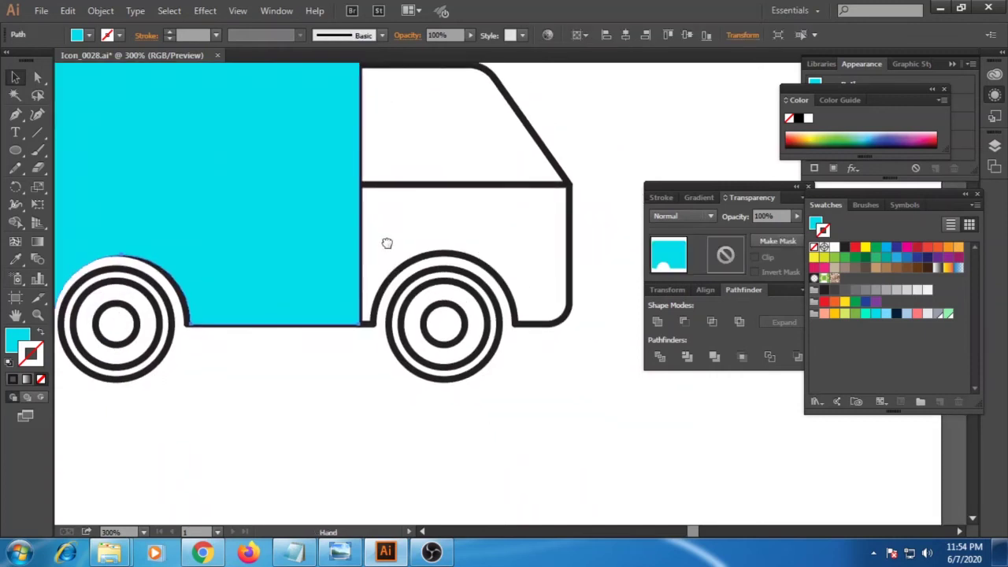
Give the lower cab section the rear box's cyan using the Eyedropper
left_click(559, 261)
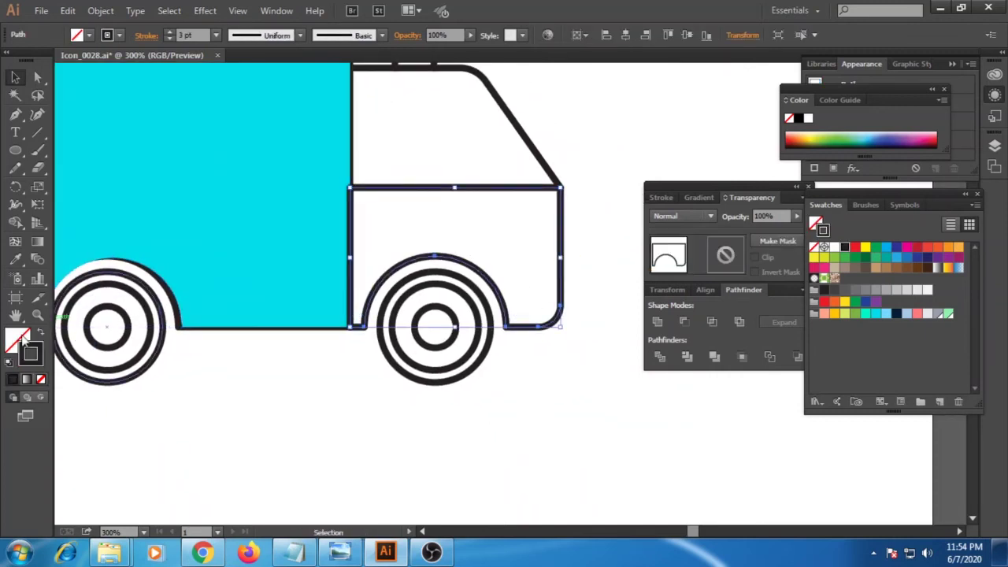
left_click(866, 314)
key("i")
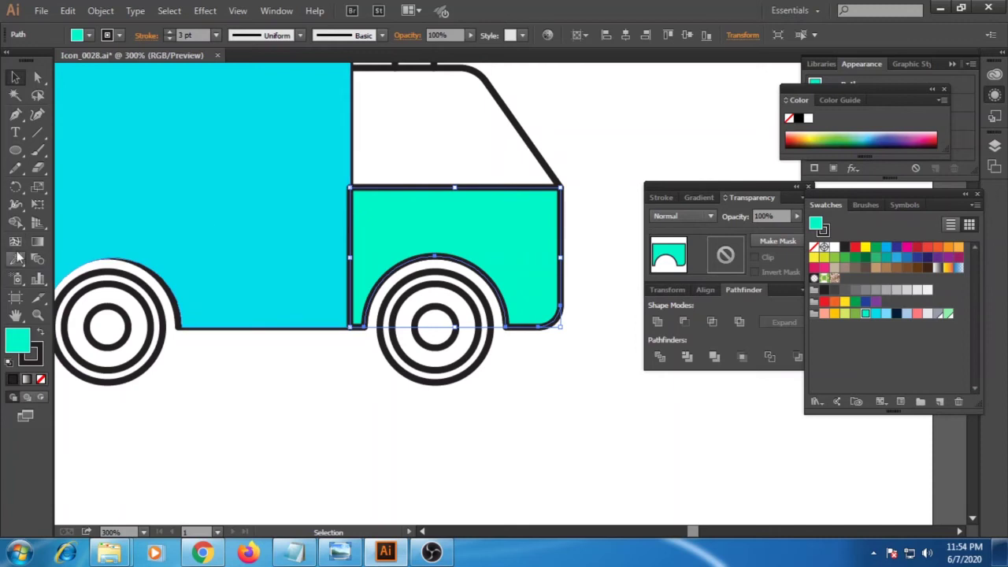
left_click(308, 319)
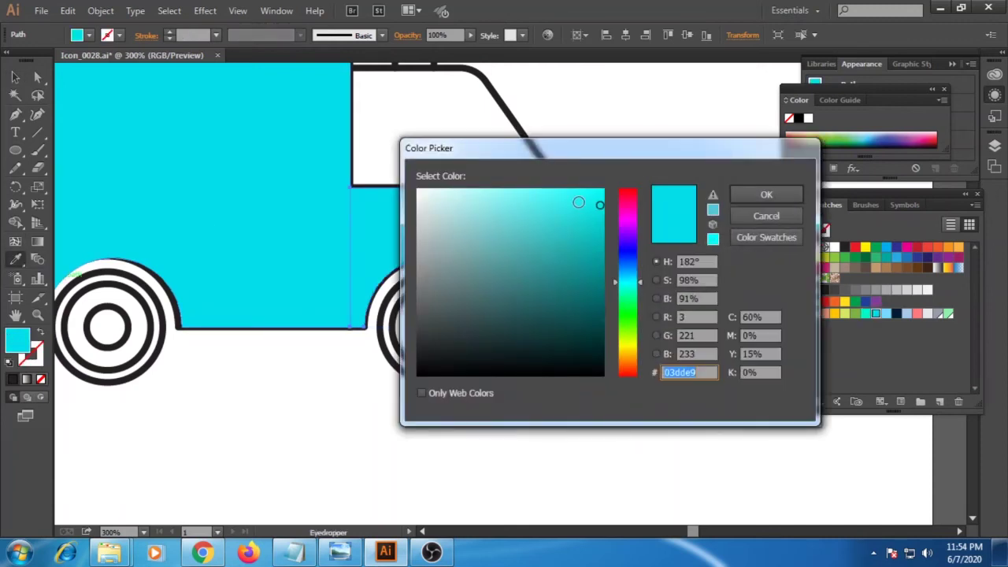
left_click(766, 193)
key("v")
left_click(619, 198)
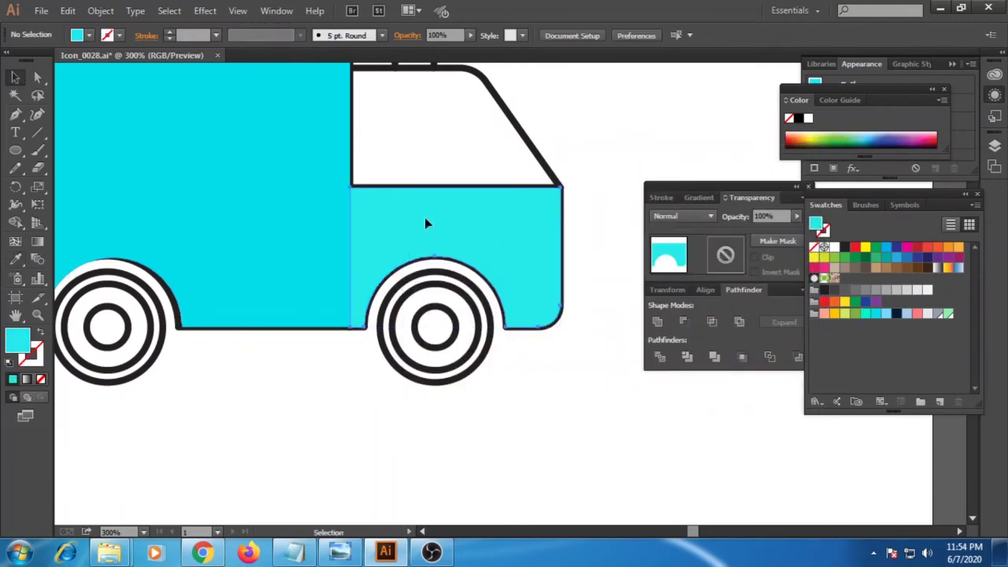
Isolate the lower cab fill and select its top-left, bottom-left and top-right corner anchors
double_click(363, 209)
key("a")
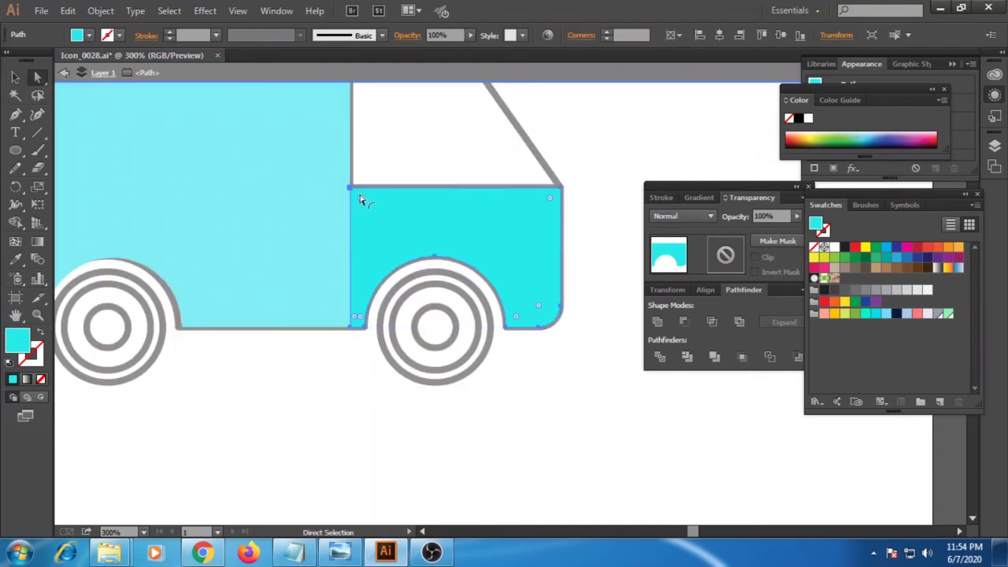
left_click(359, 199)
left_click(351, 329, "shift")
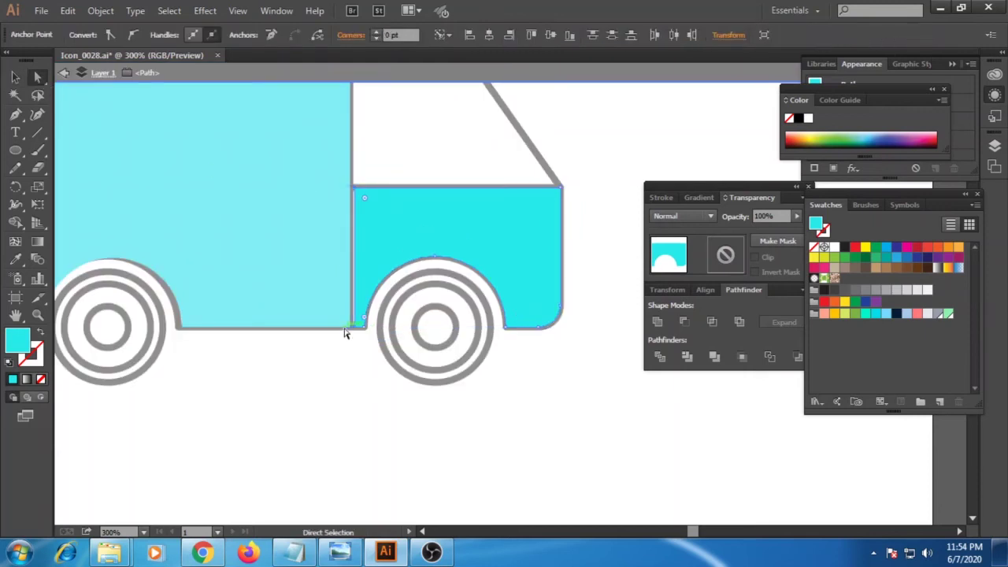
left_click(561, 186, "shift")
scroll(587, 247, "left", 2)
scroll(473, 248, "left", 2)
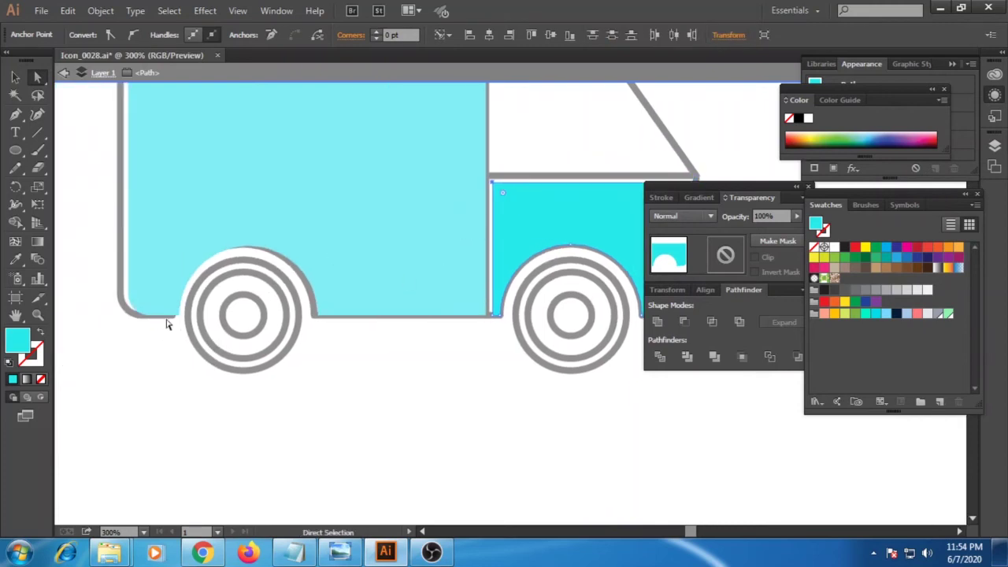
left_click(15, 76)
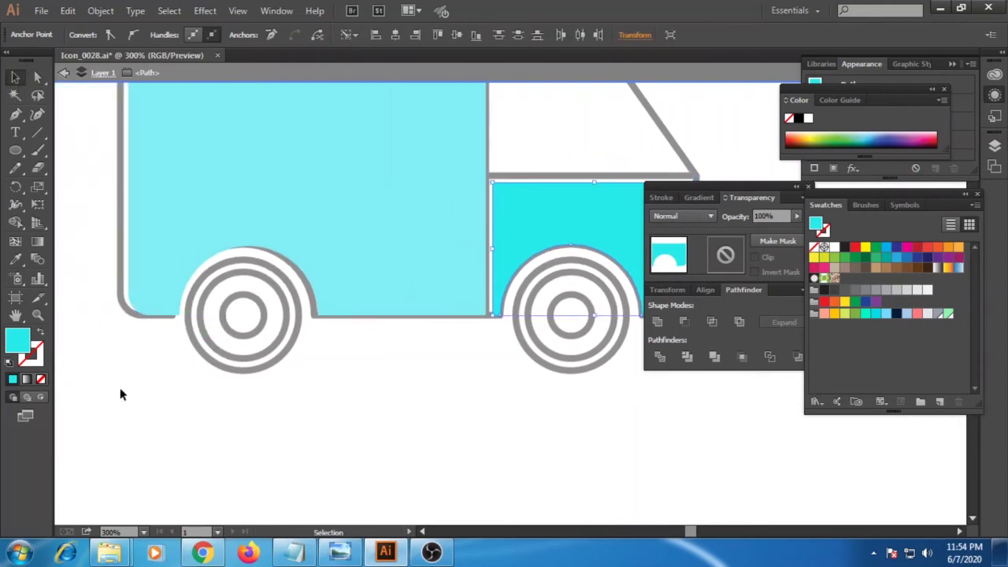
Select the rear cyan fill's wheel-arch section, then the siren dome
left_click(119, 394)
left_click(366, 277)
left_click(37, 77)
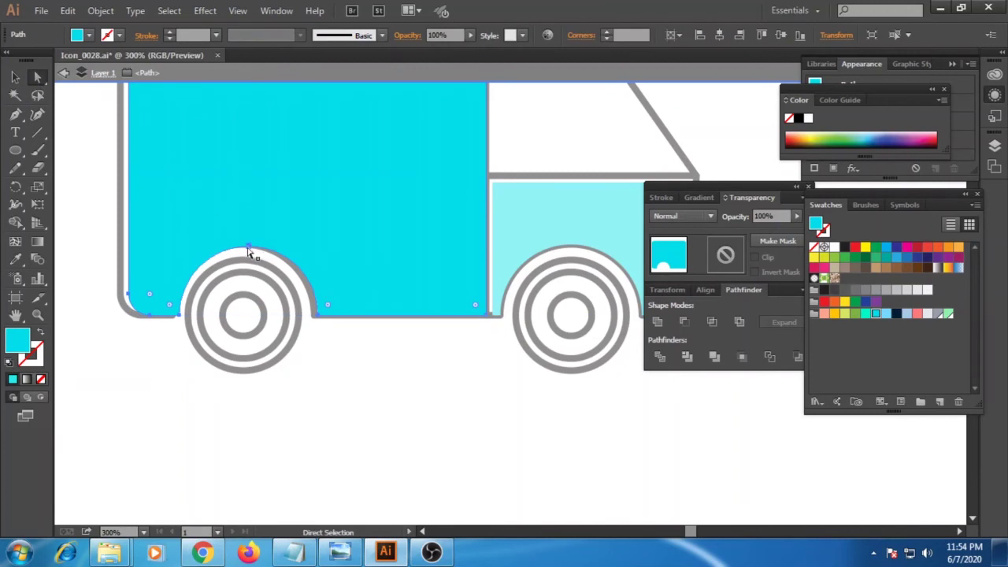
left_click(293, 266)
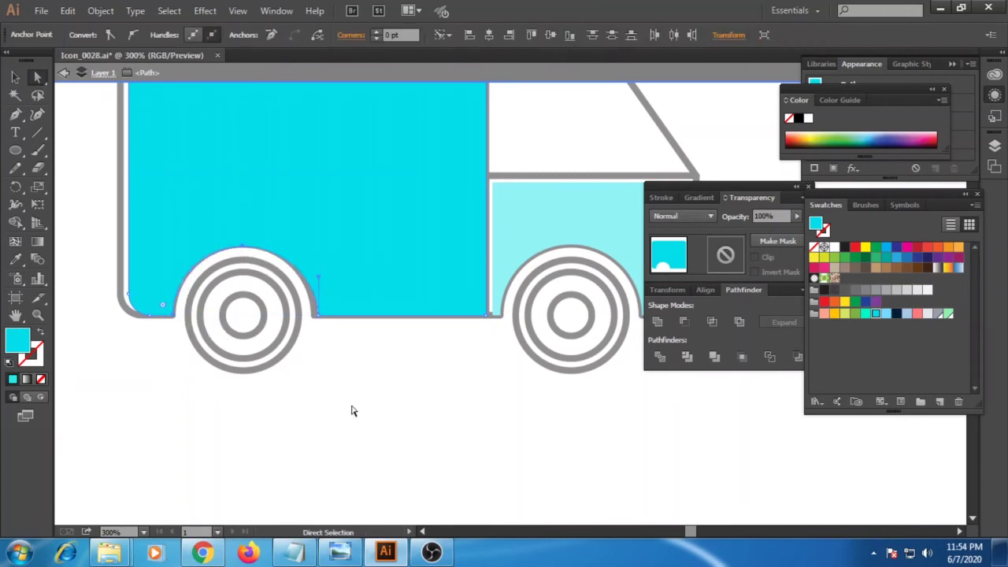
left_click(438, 146)
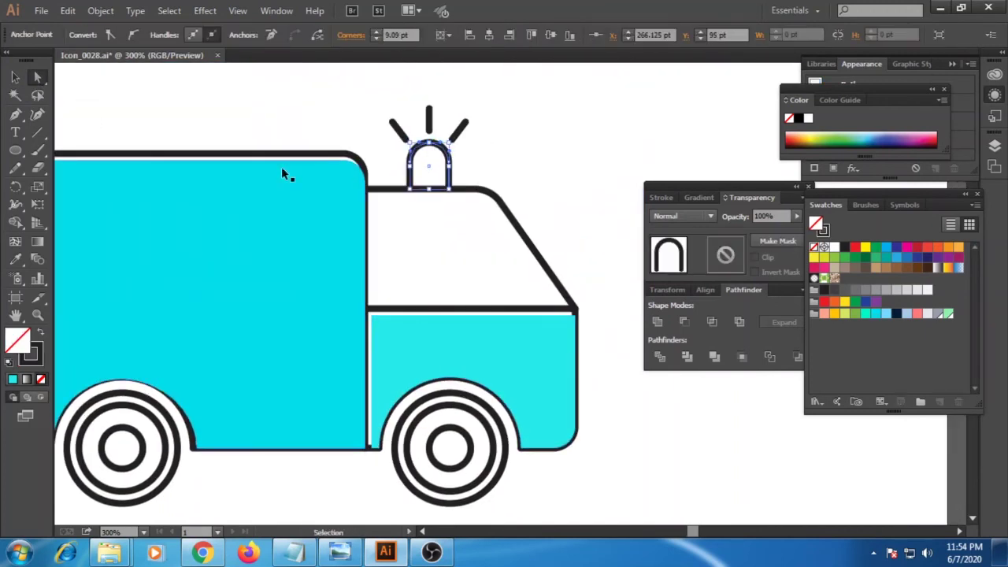
Fill the siren dome red with no stroke and enlarge it slightly
key("v")
left_click(280, 114)
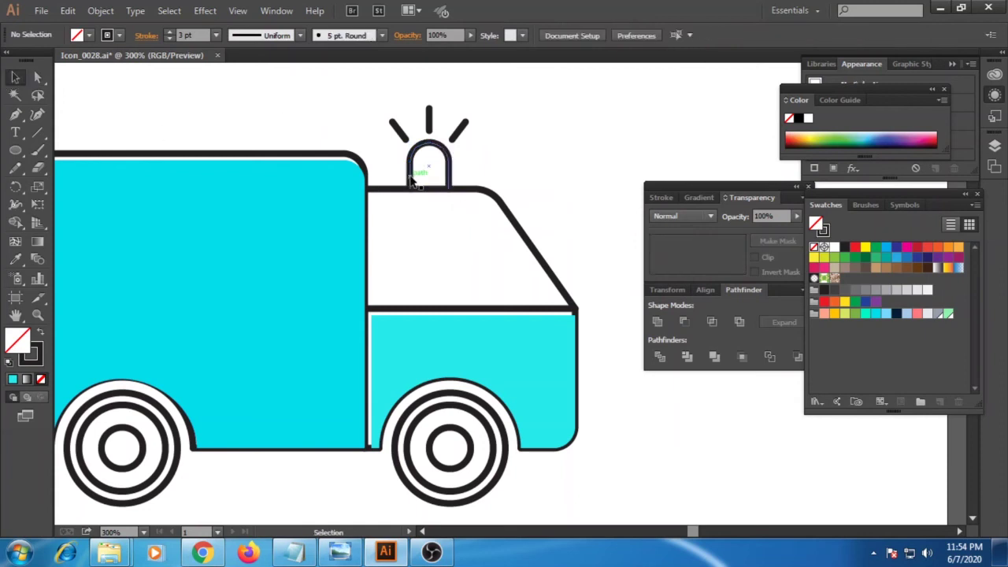
left_click(411, 181, "ctrl")
left_click(856, 247)
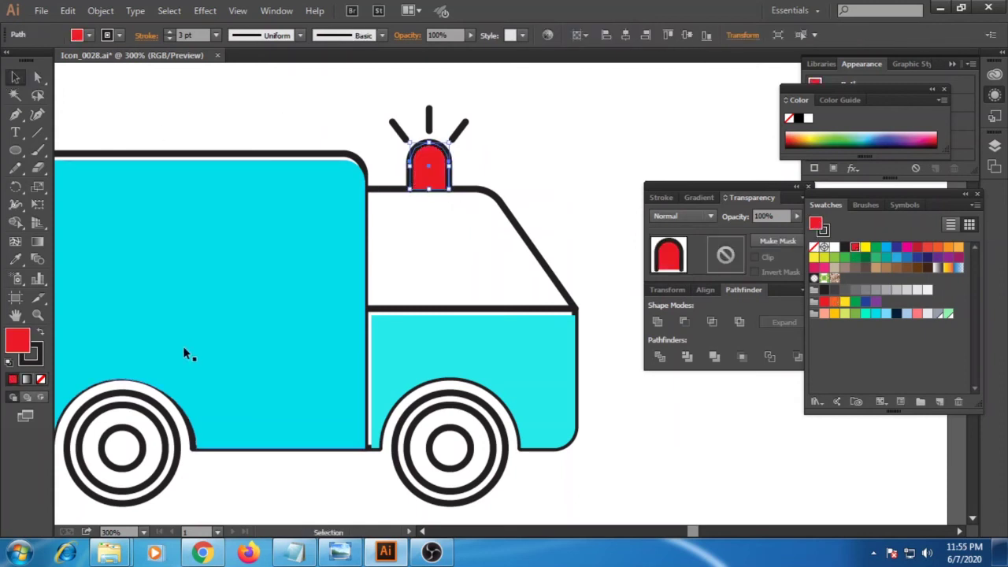
left_click(31, 356)
left_click(41, 379)
left_click_drag(412, 163, 417, 173)
left_click(513, 168)
Colour the right wheel: dark grey tyre, light grey rim, orange centre
scroll(527, 203, "down", 3)
scroll(527, 202, "down", 1)
left_click(518, 373)
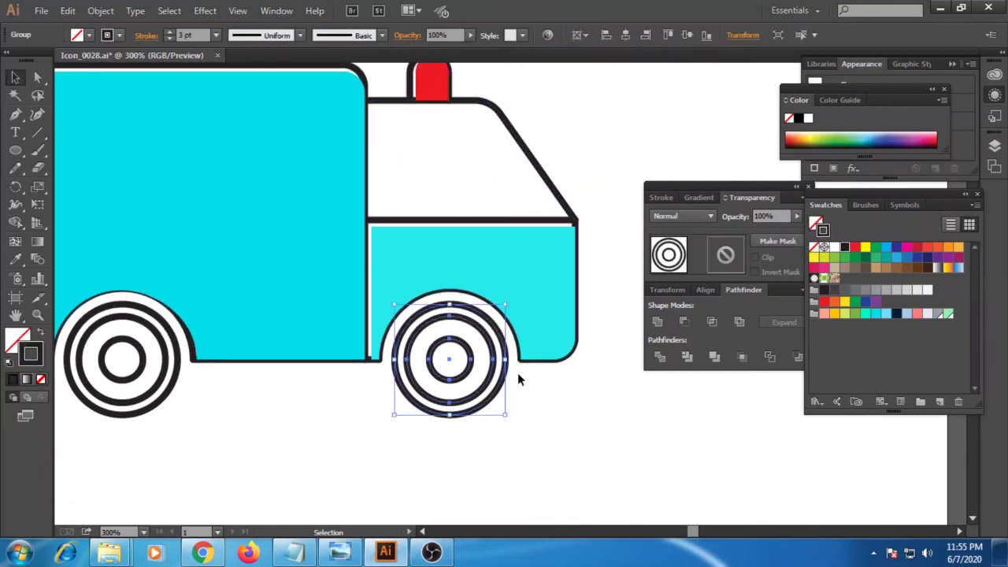
double_click(516, 374)
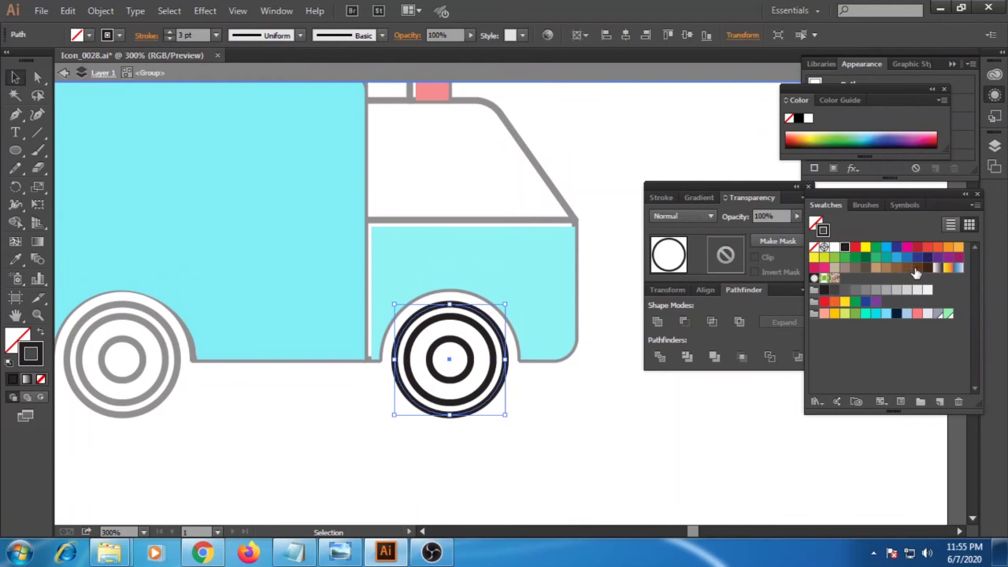
left_click(834, 291)
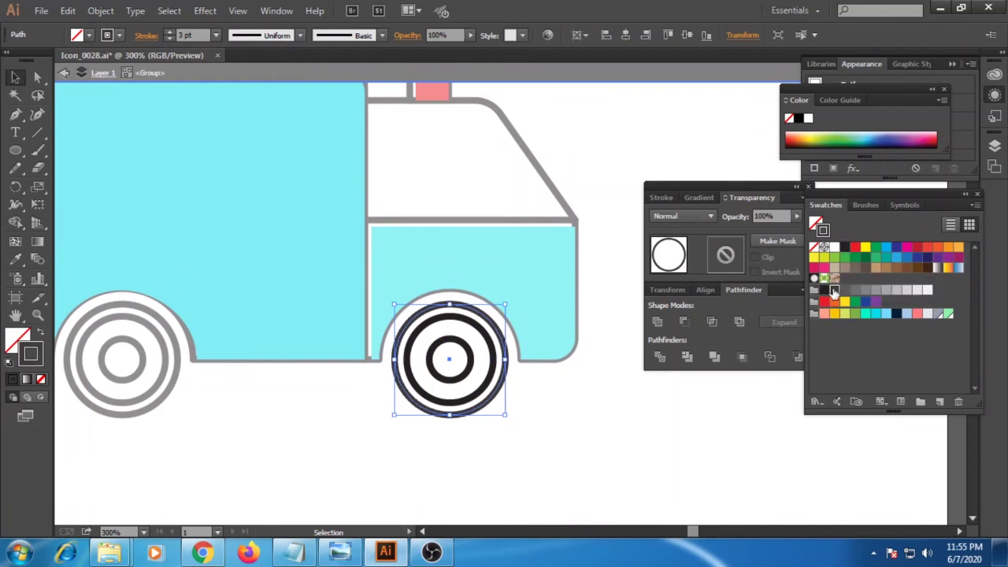
left_click(495, 374)
left_click(918, 290)
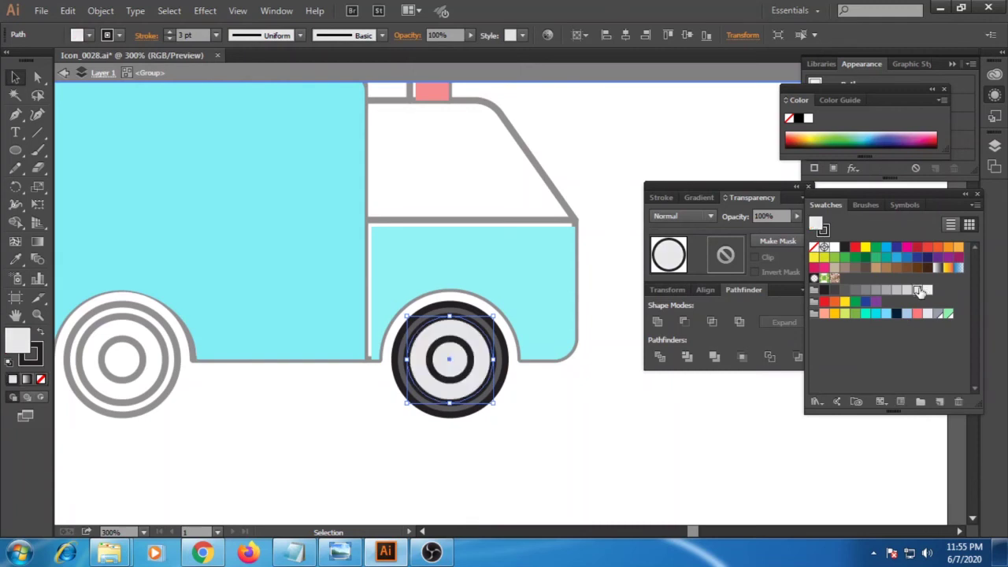
left_click(471, 356)
left_click(917, 268)
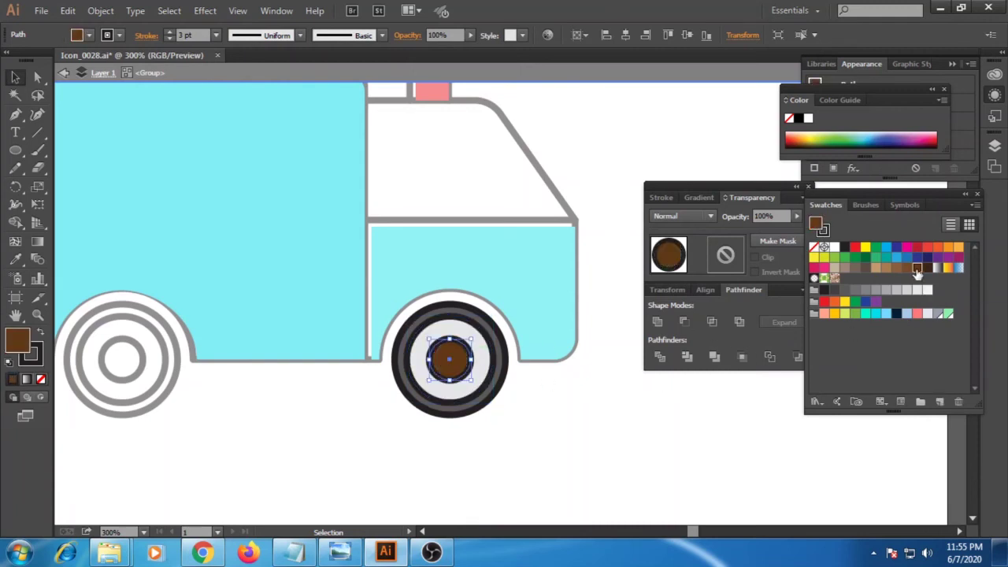
left_click(958, 247)
double_click(611, 443)
Select both wheels, then delete the left wheel and undo to restore it
scroll(507, 454, "left", 3)
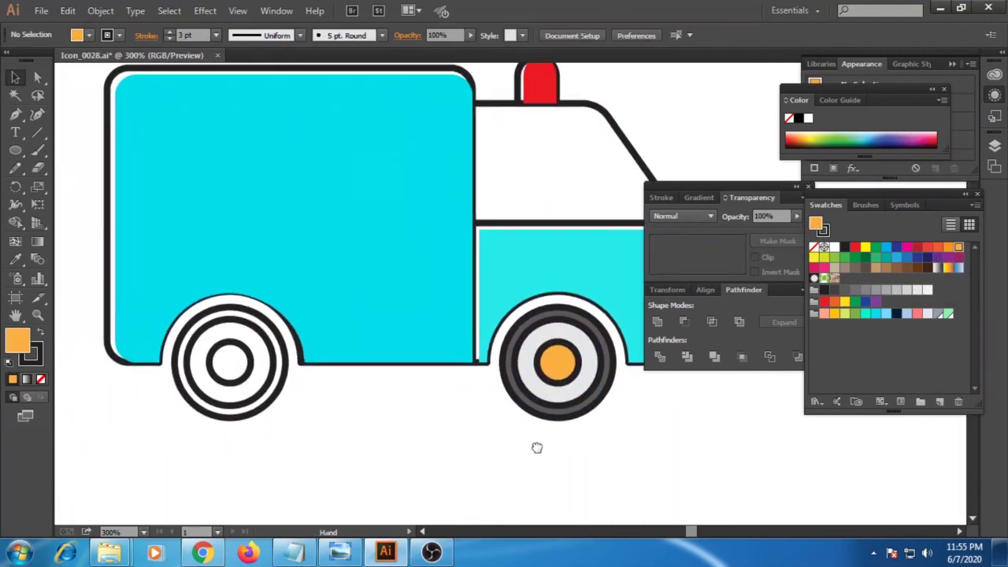
left_click(552, 403)
key("ctrl+a")
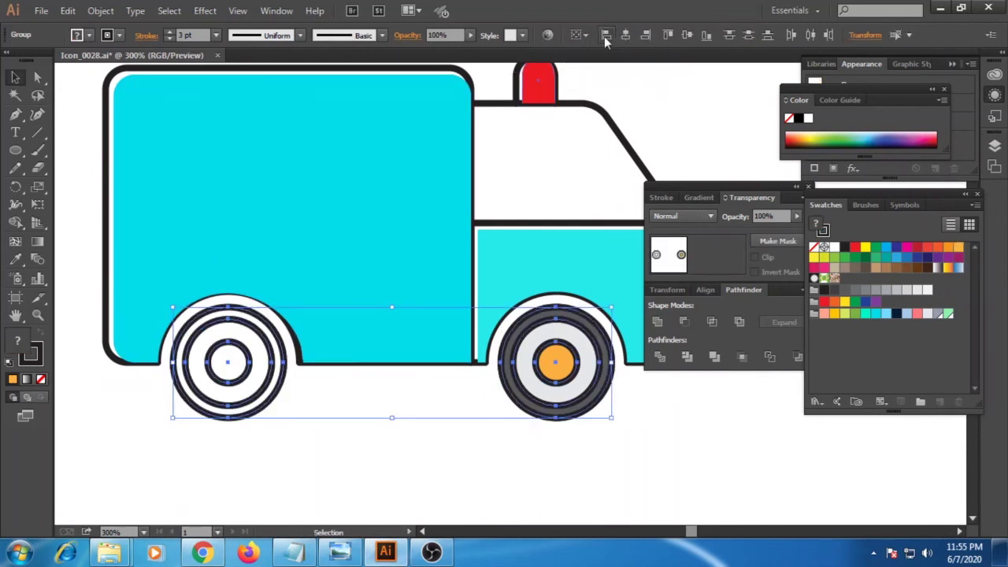
key("ctrl+shift+a")
left_click(230, 381)
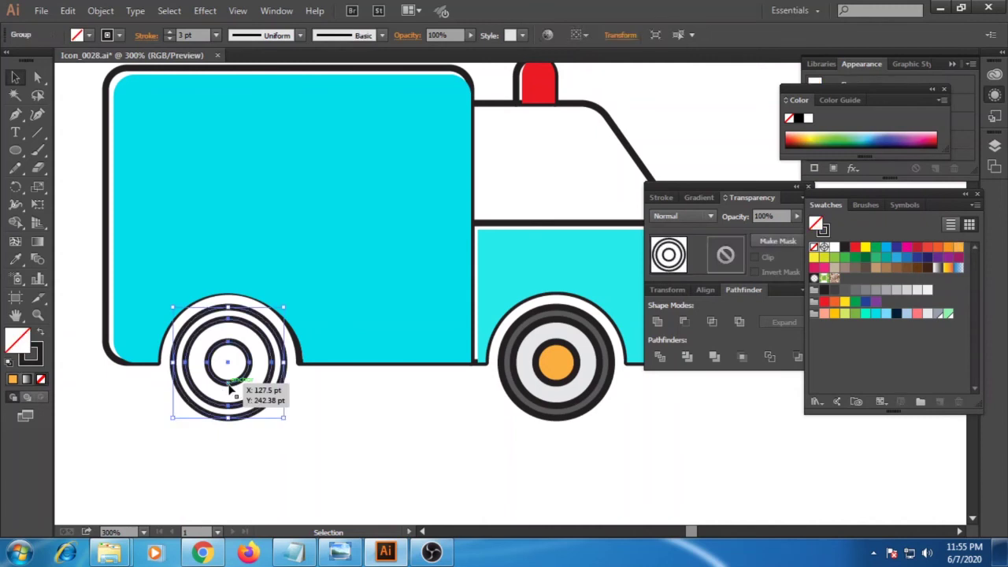
key("Delete")
key("ctrl+z")
key("ctrl+z")
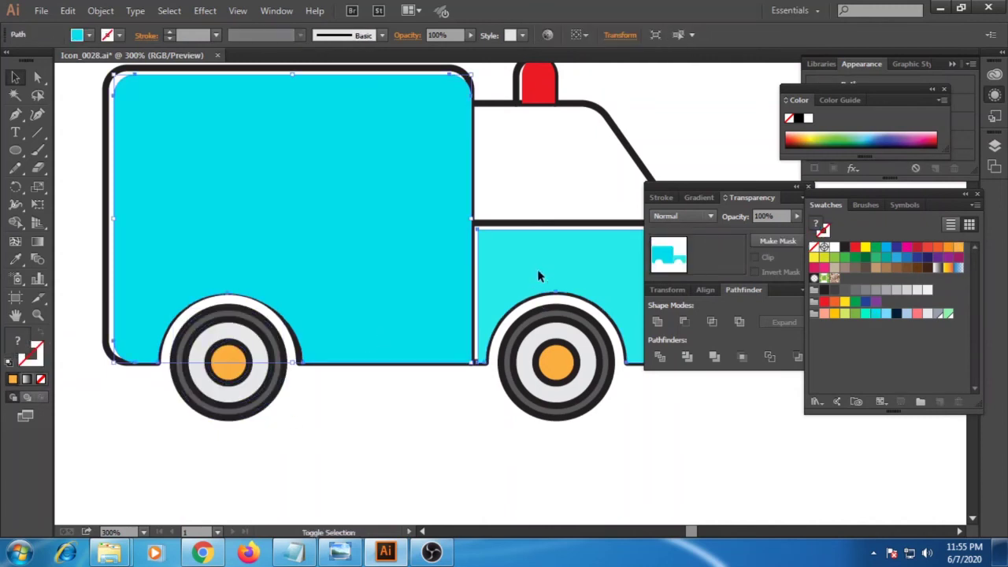
key("ctrl+z")
Fill the plus-sign cross white and recentre the view on the ambulance
left_click(434, 448)
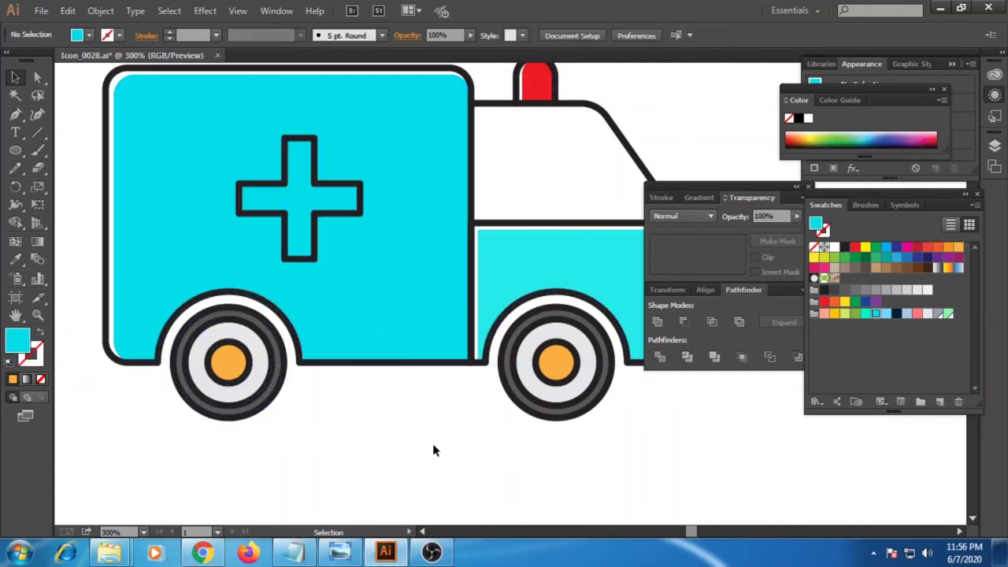
left_click(355, 189)
left_click(835, 248)
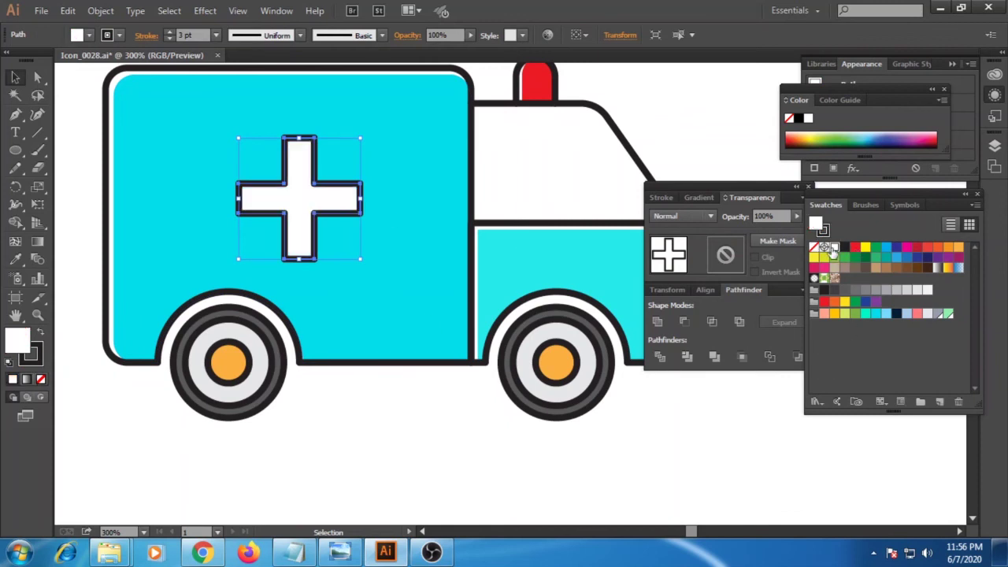
scroll(386, 460, "up", 1)
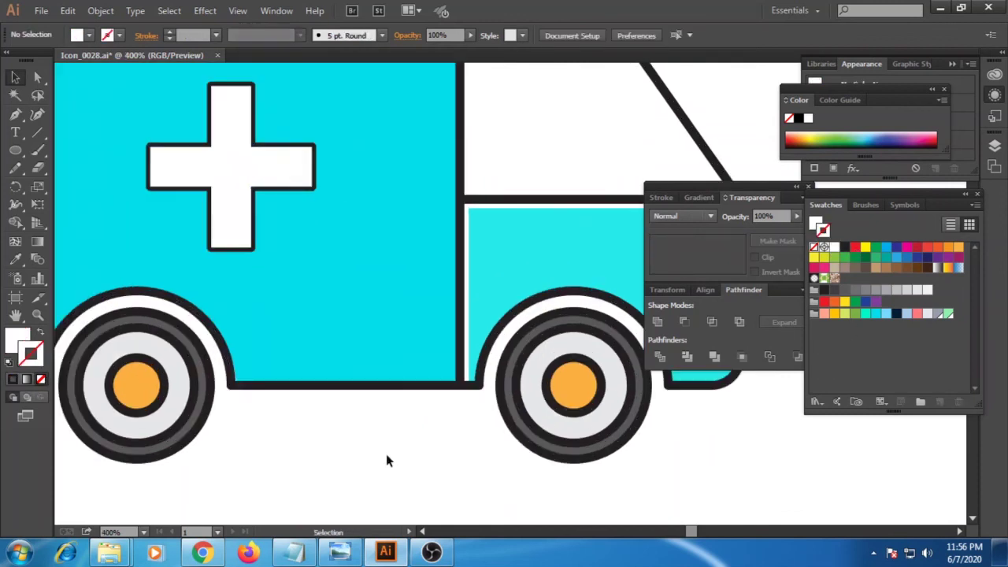
scroll(370, 329, "down", 1)
scroll(438, 486, "down", 1)
left_click_drag(474, 443, 381, 460)
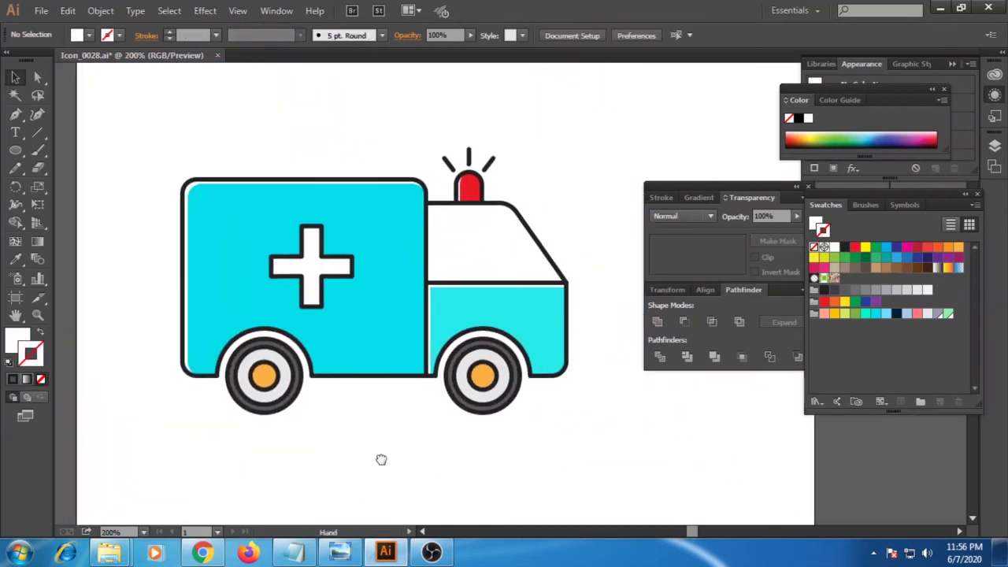
scroll(455, 459, "down", 1)
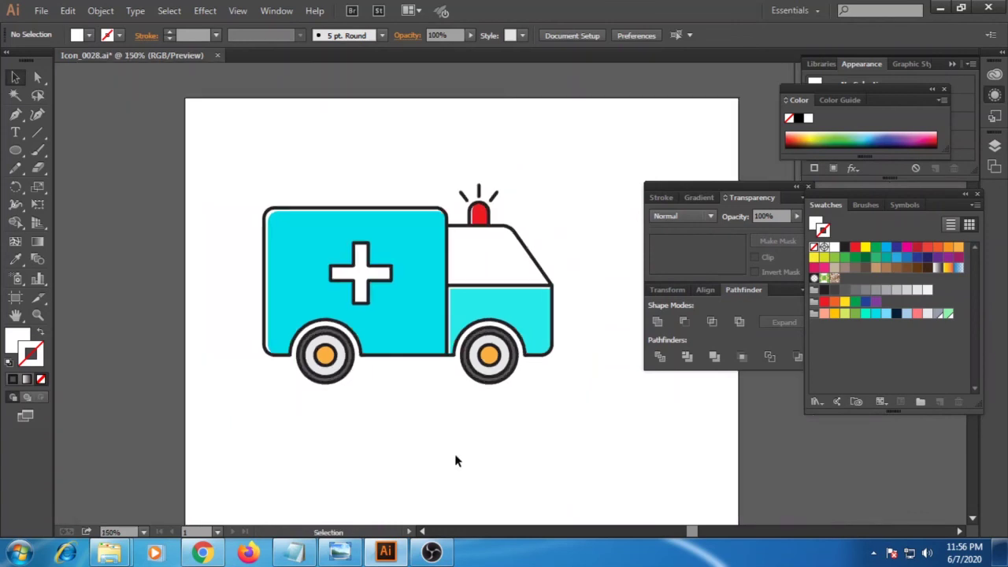
mouse_move(454, 459)
left_mouse_down()
mouse_move(490, 434)
mouse_move(479, 419)
left_mouse_up()
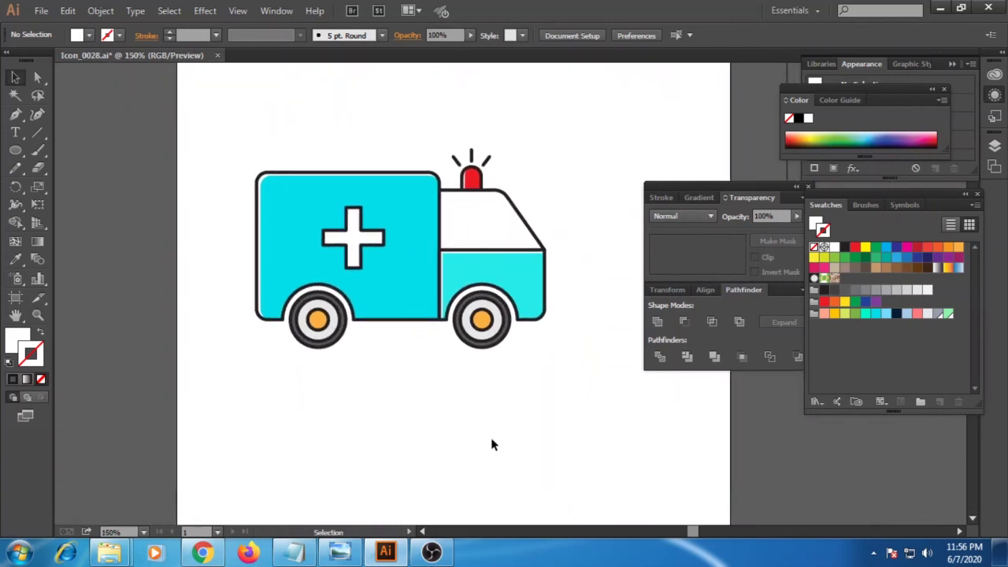
Zoom in on the front of the cab's lower panel
left_click(544, 250)
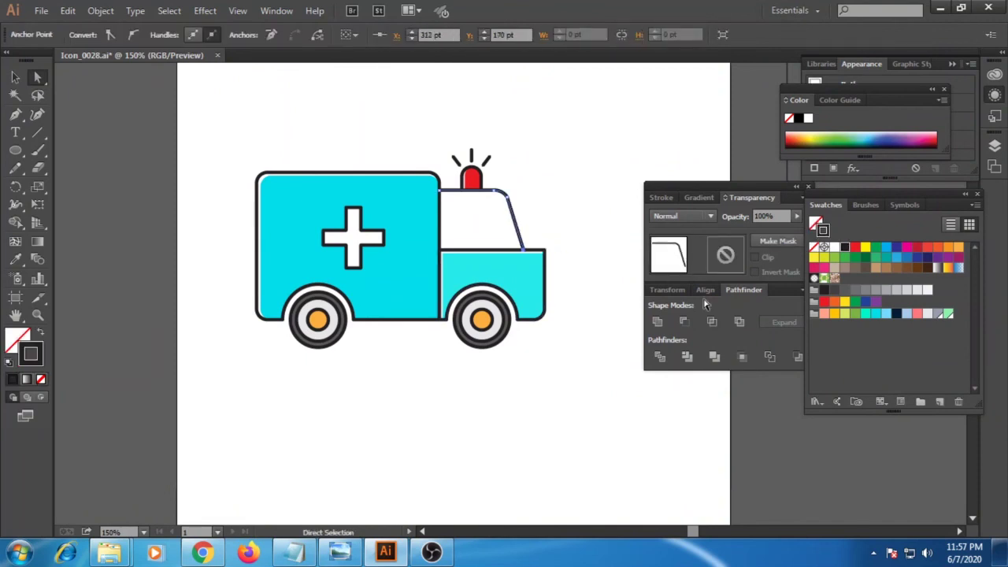
left_click(544, 254)
key("ctrl+plus")
key("ctrl+plus")
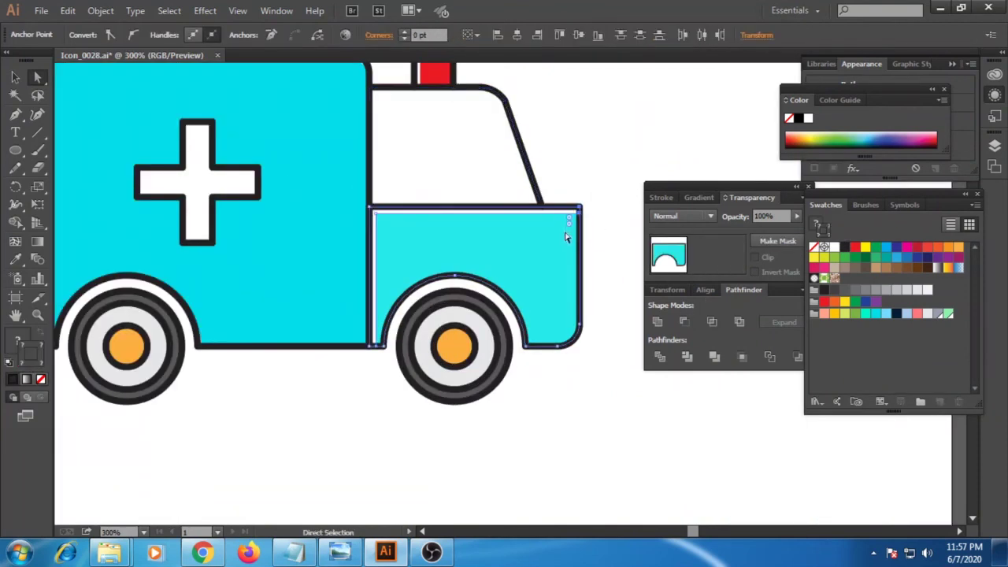
left_click(603, 322)
left_click_drag(597, 349, 565, 354)
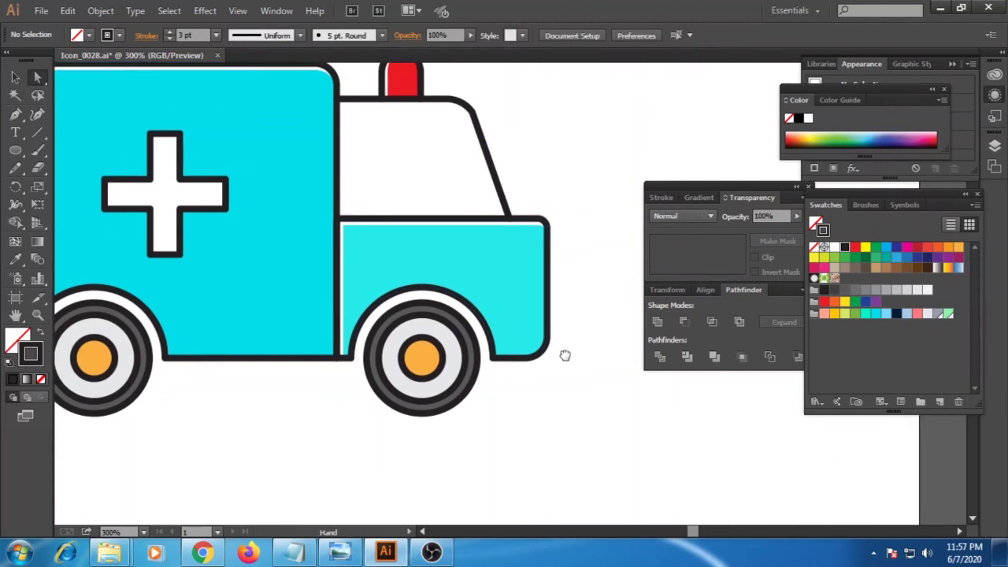
Draw a small white headlight rectangle at the cab front with rounded corners
left_click(16, 150)
left_click(88, 150)
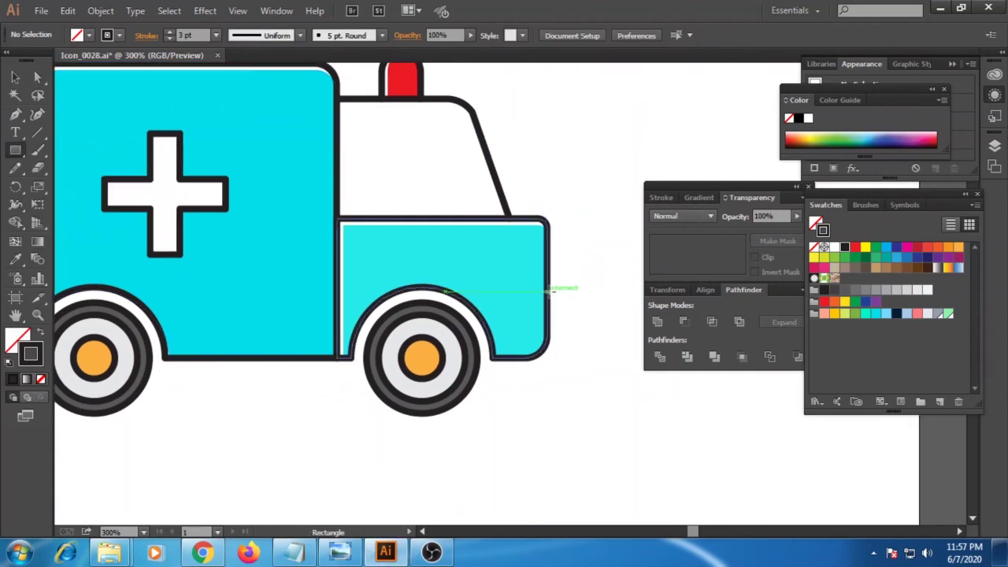
left_click_drag(549, 290, 513, 315)
left_click(37, 76)
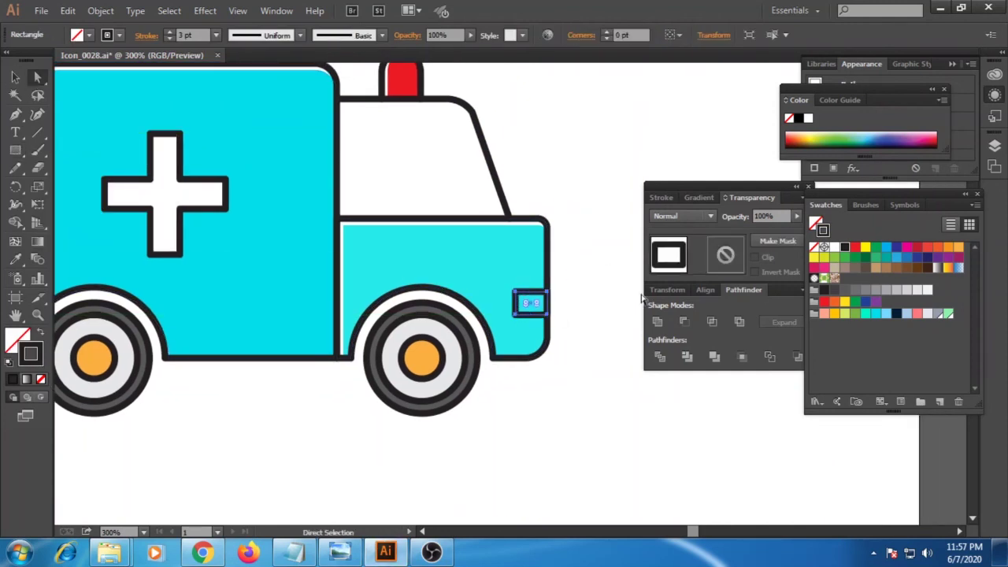
left_click(9, 361)
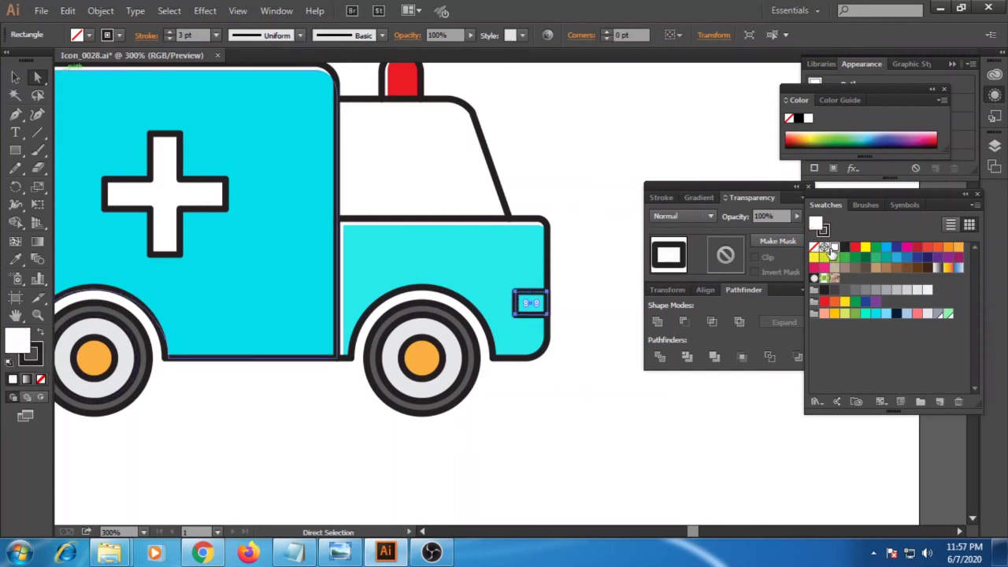
left_click(516, 315)
left_click(532, 305)
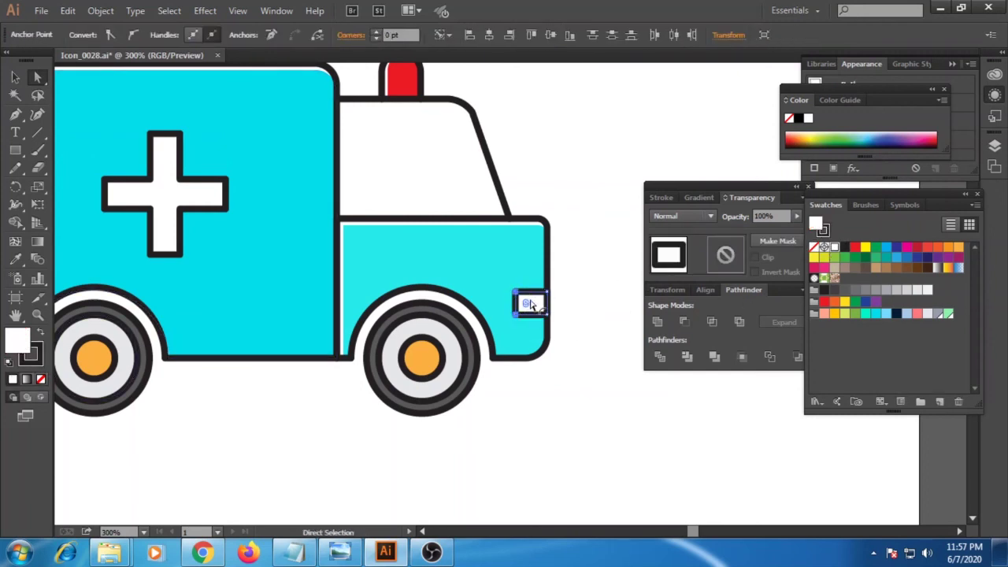
left_click(576, 331)
key("ctrl+minus")
key("ctrl+minus")
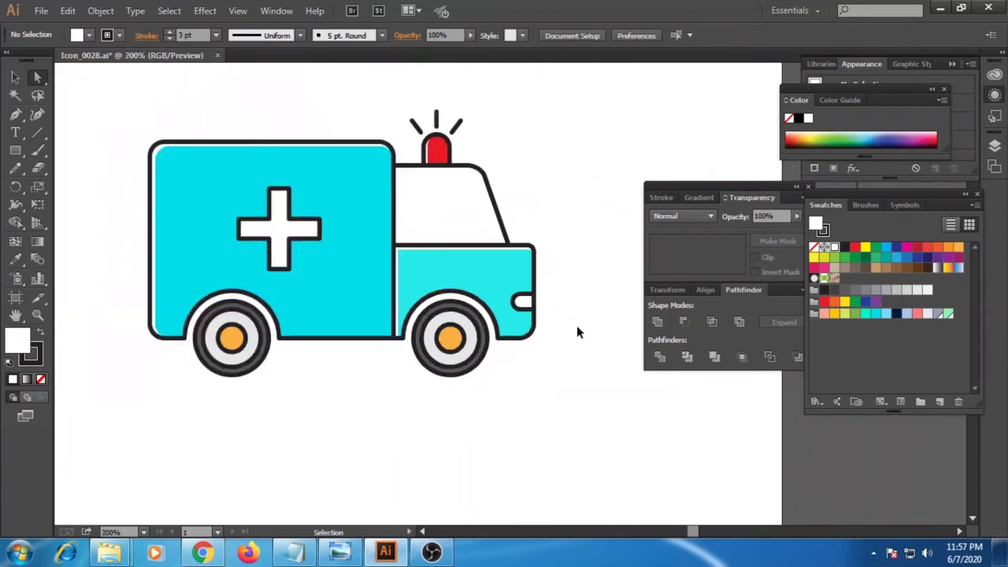
Select the whole ambulance and centre it horizontally and vertically on the artboard
left_click_drag(379, 229, 382, 213)
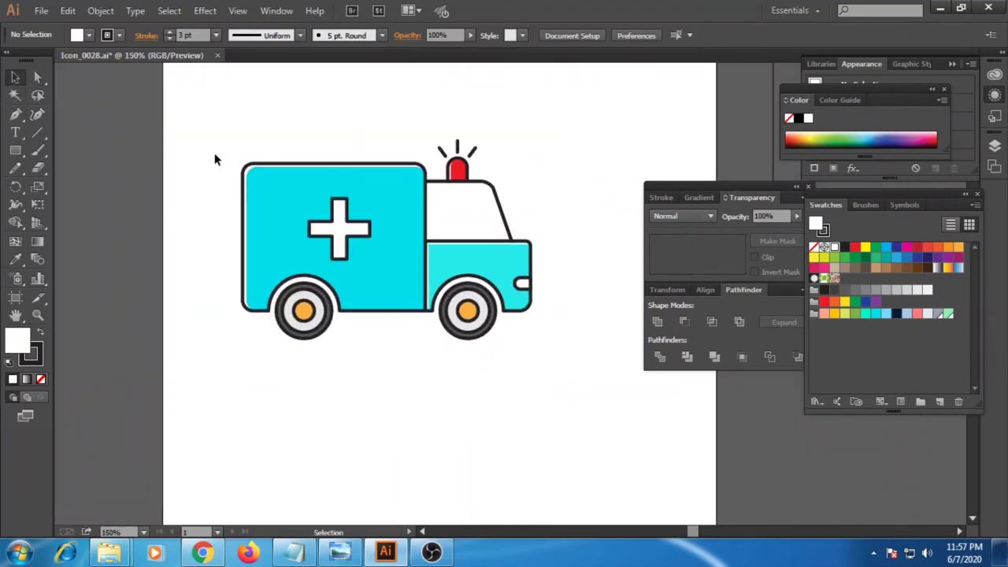
left_click_drag(216, 157, 597, 383)
left_click(579, 35)
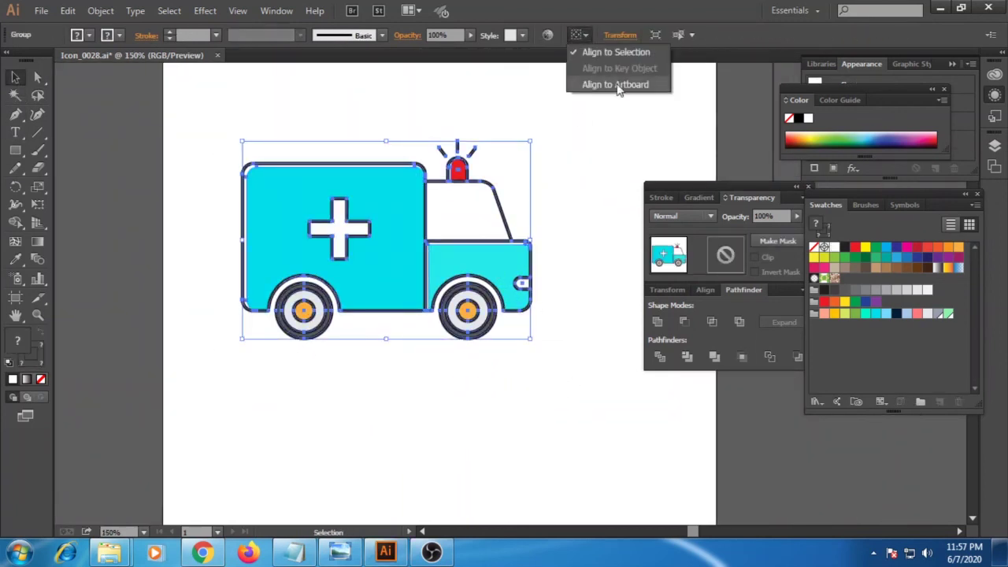
left_click(619, 83)
left_click(665, 35)
left_click(693, 35)
left_click(589, 295)
left_click_drag(588, 295, 512, 190)
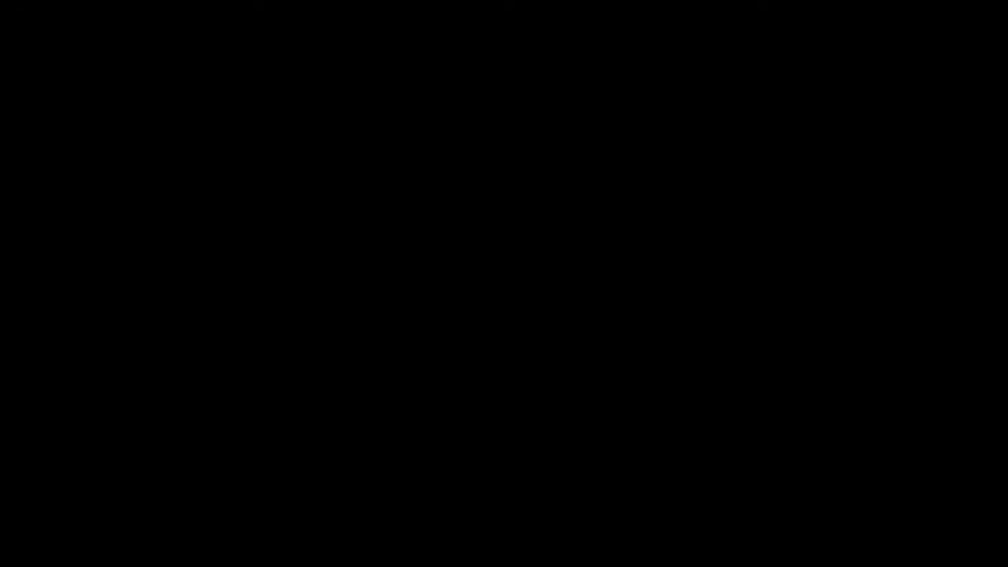